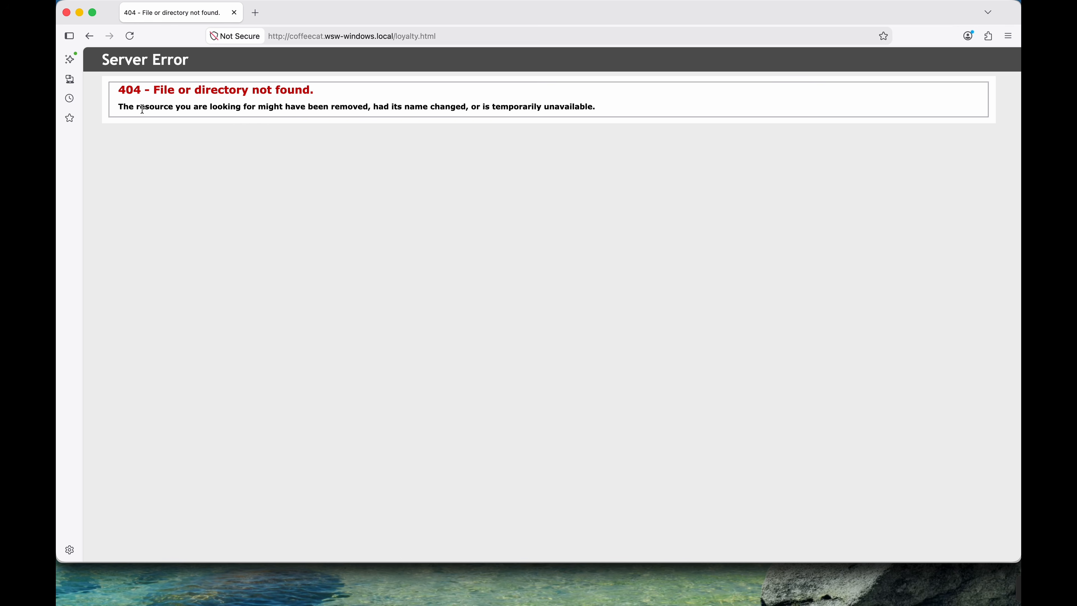
# Load 404.html from the coffeecat.wsw-windows.local site in the browser, and return to the site's home page
pyautogui.doubleClick(406, 38)
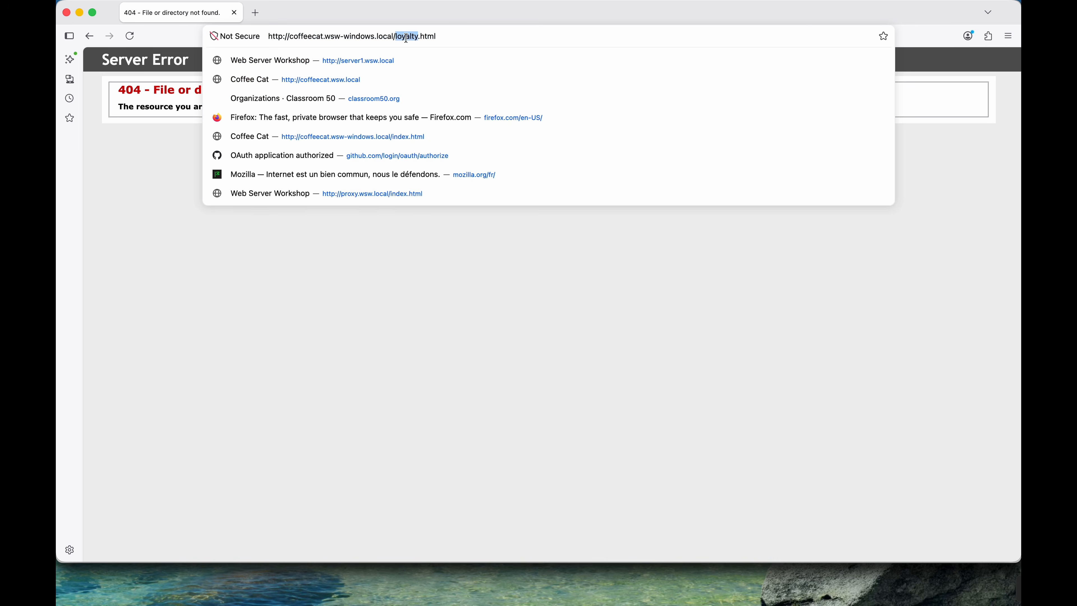
pyautogui.write('404')
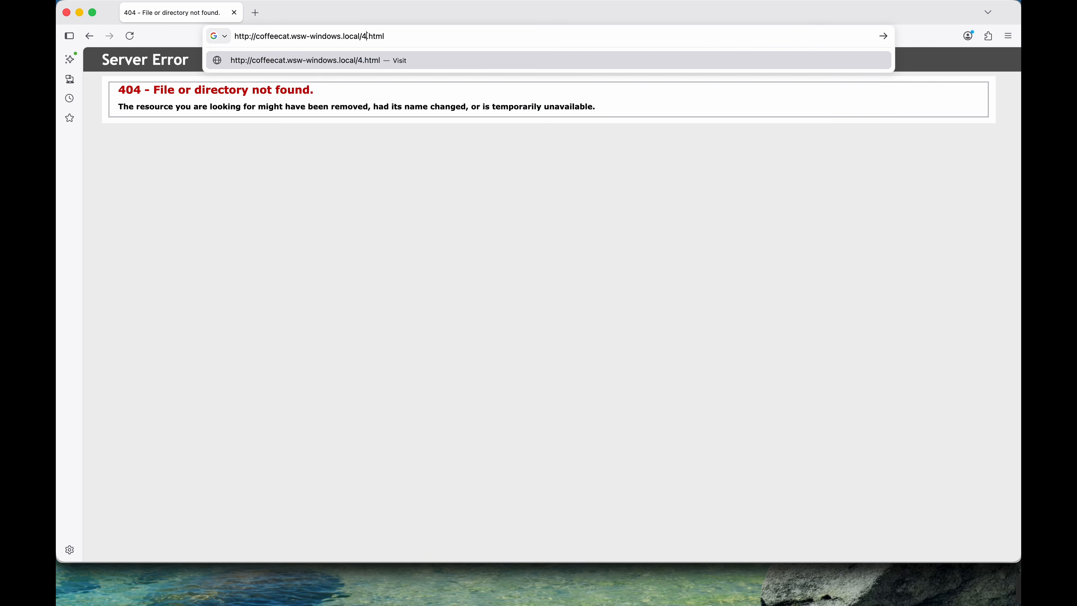
pyautogui.press('Return')
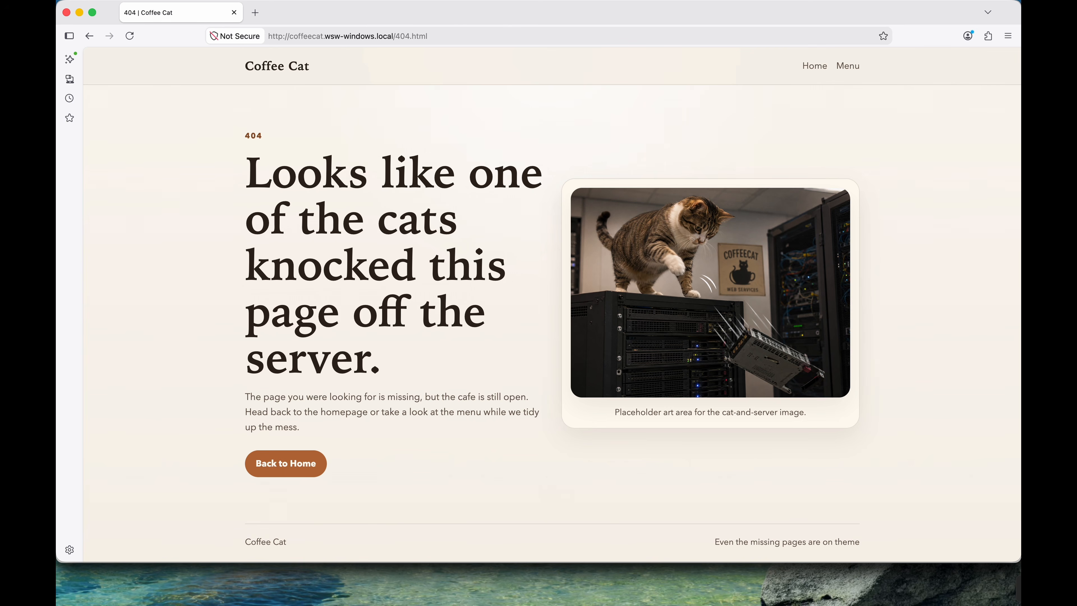
pyautogui.click(811, 71)
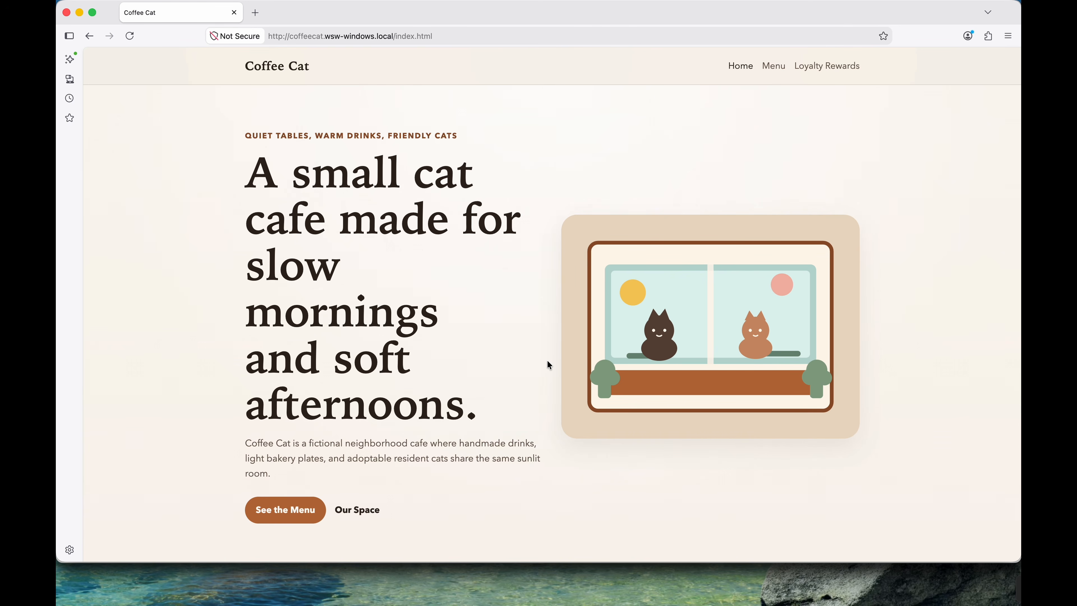
# Switch to IIS Manager and open the Error Pages feature of the CoffeeCat site
pyautogui.hotkey('ctrl', 'Right')
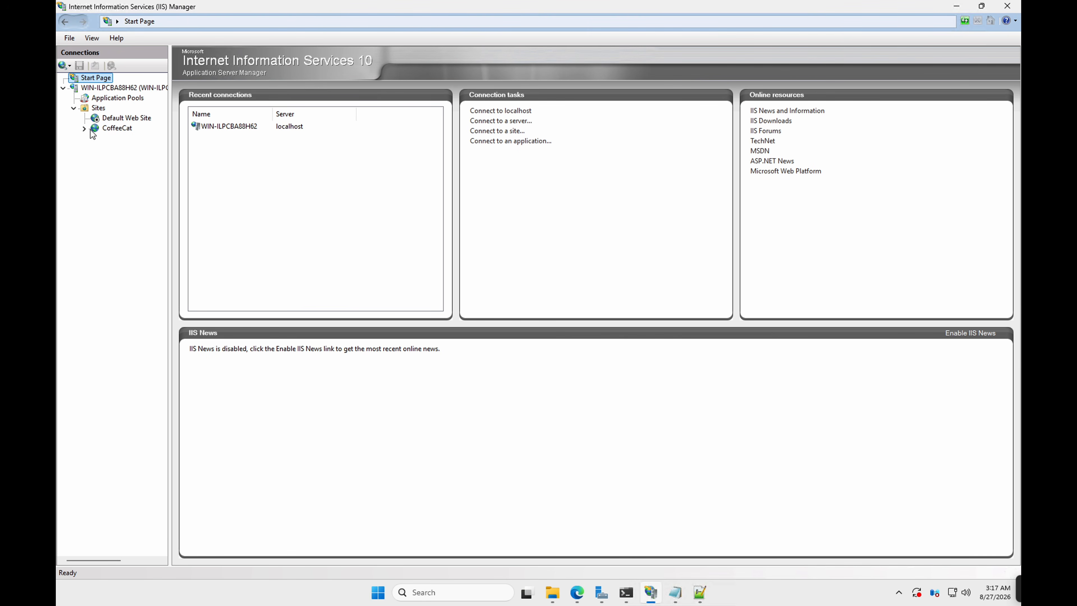
pyautogui.click(104, 130)
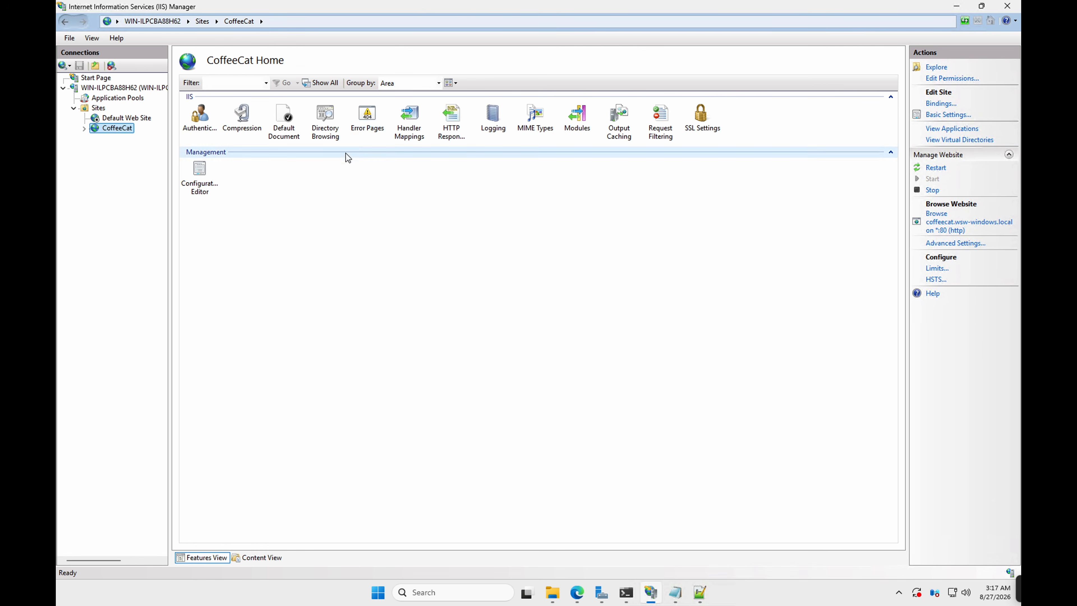
pyautogui.click(368, 123)
pyautogui.doubleClick(368, 123)
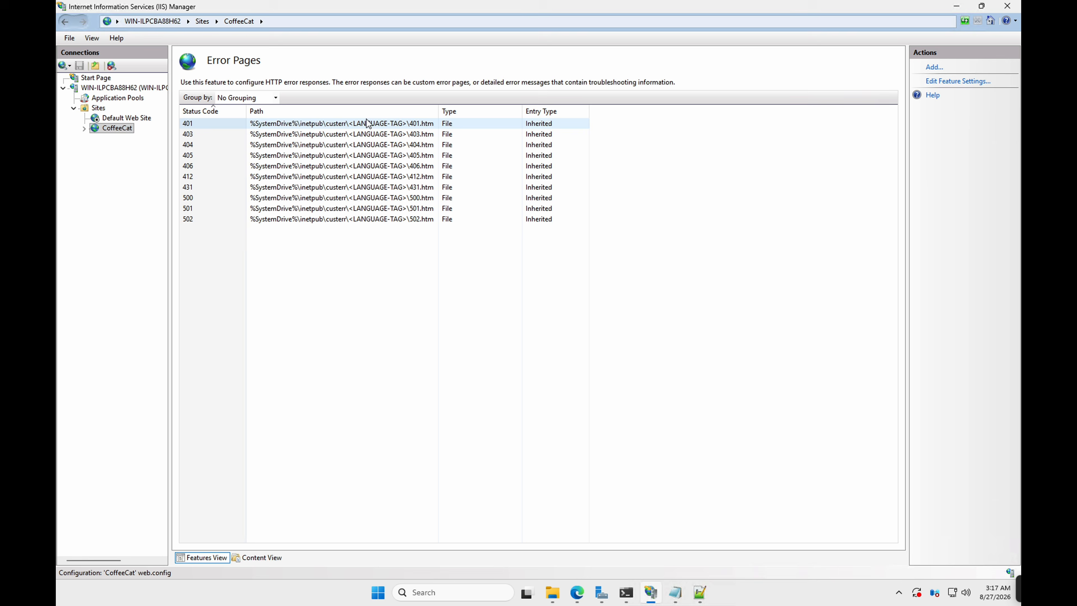
# Edit the 404 error page to insert the static file 404.html, with returning the error file in the client language disabled
pyautogui.click(199, 144)
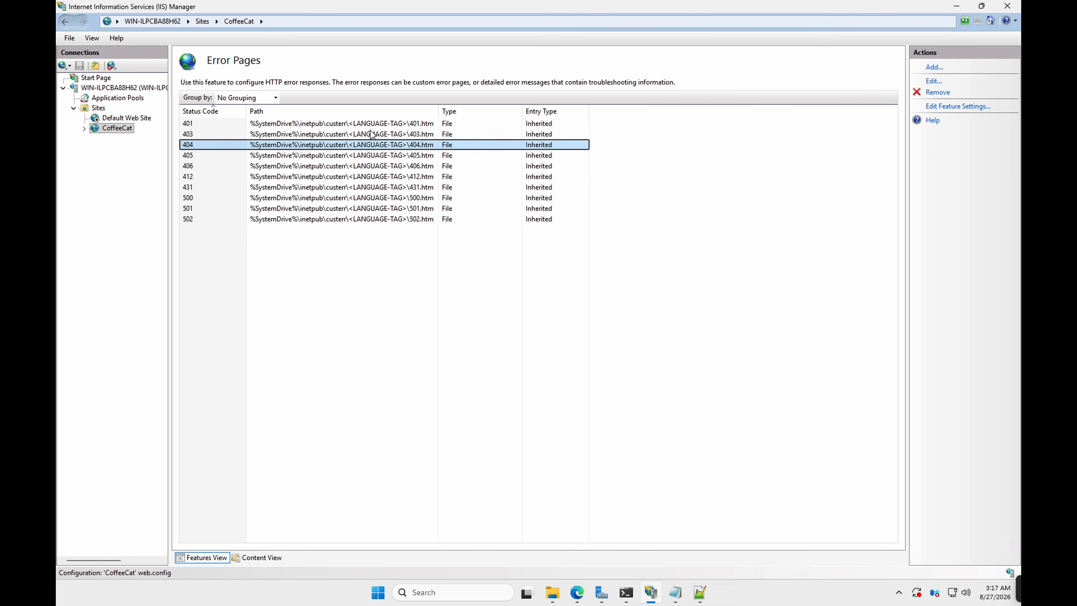
pyautogui.moveTo(434, 109); pyautogui.dragTo(465, 109)
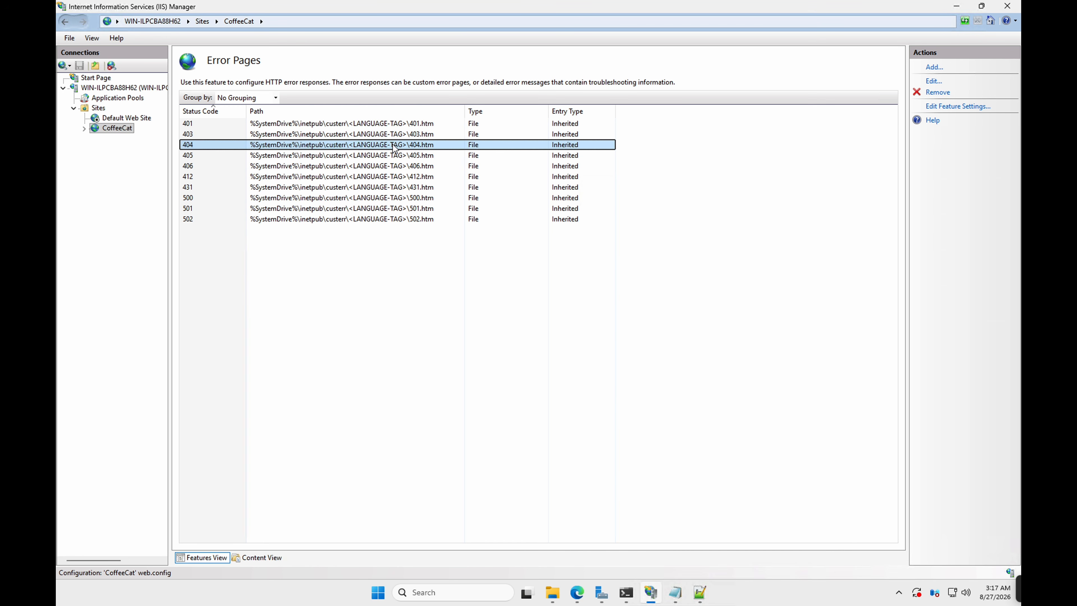
pyautogui.click(934, 81)
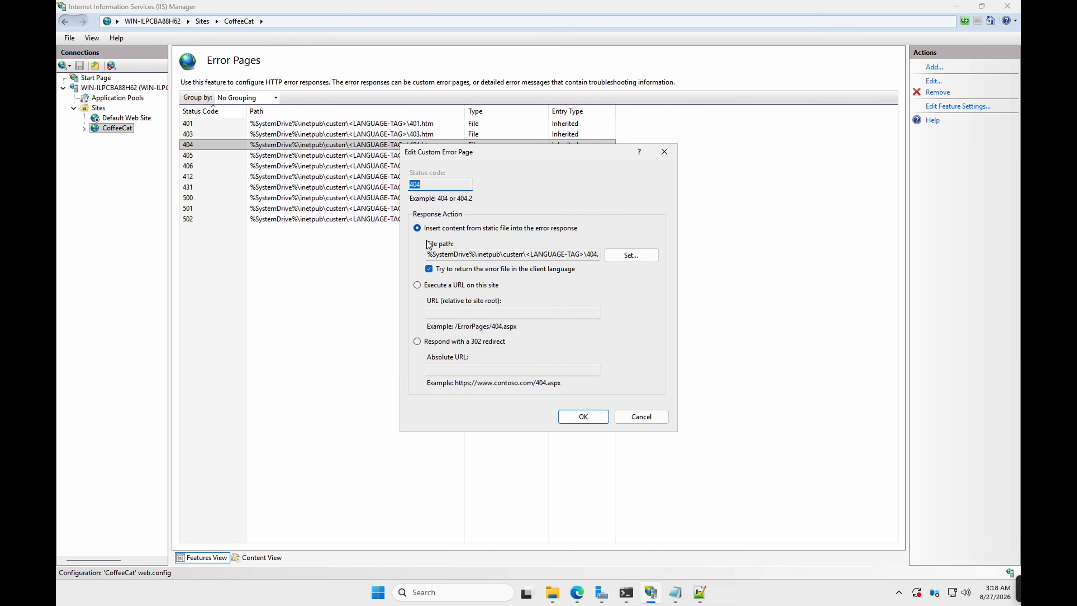
pyautogui.click(429, 268)
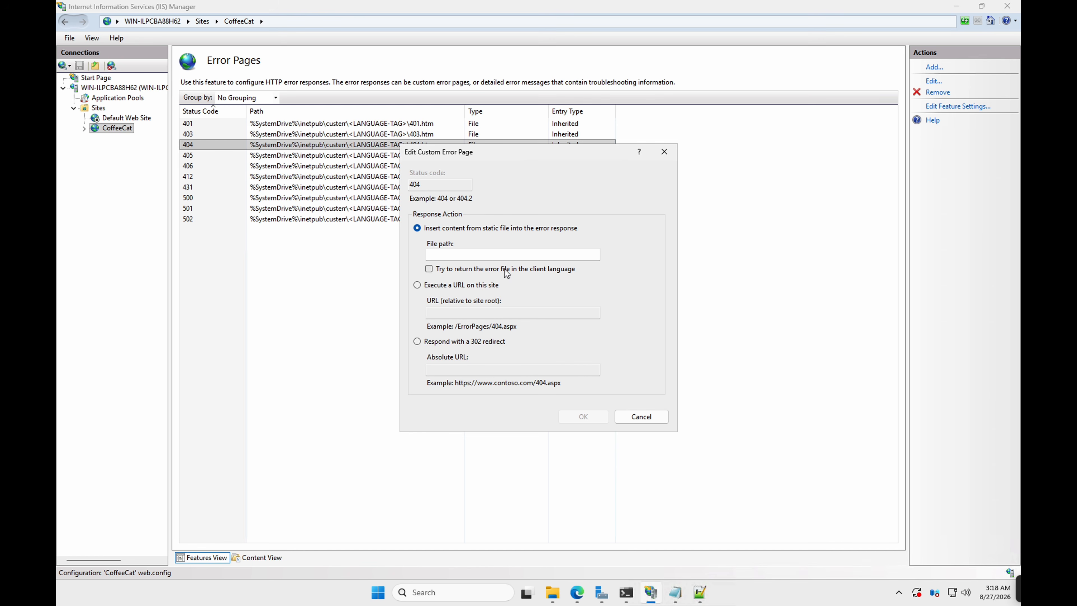
pyautogui.click(498, 255)
pyautogui.write('404.html')
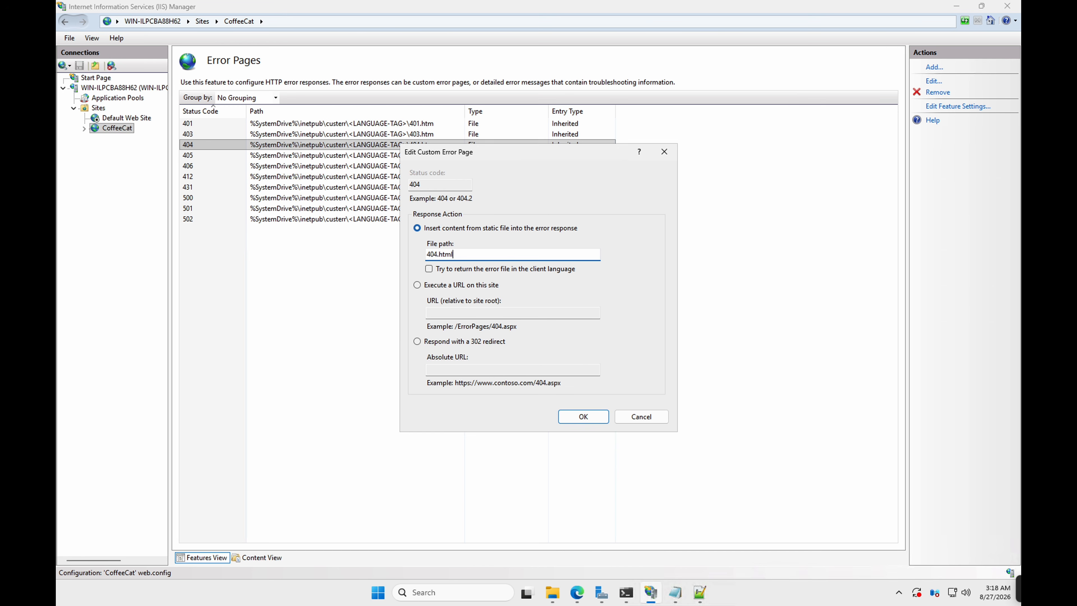
pyautogui.click(582, 417)
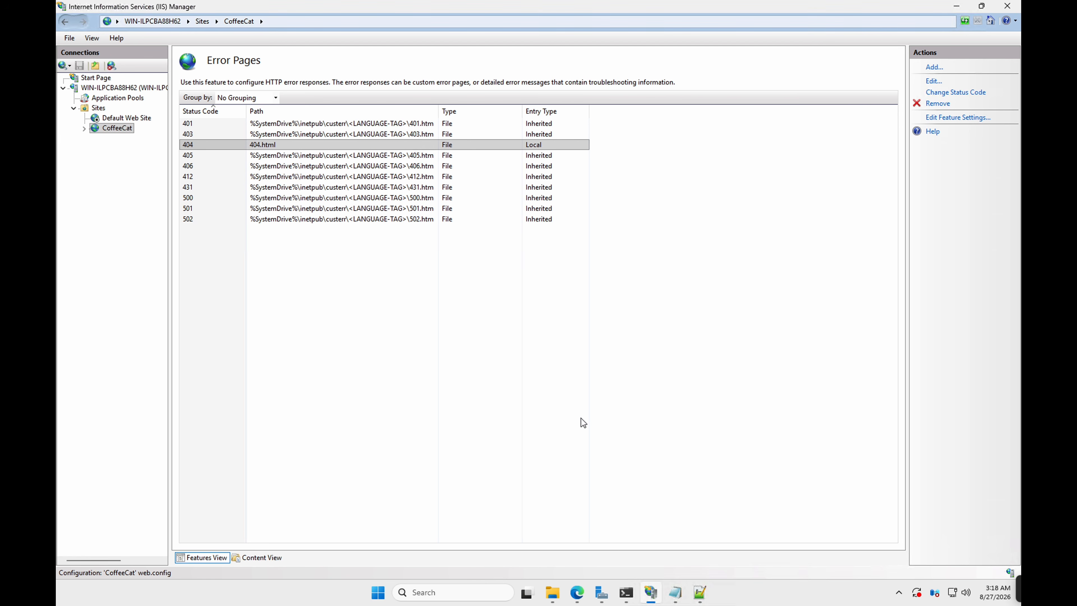
# In the browser, test the site's error handling by opening Loyalty Rewards from the home page and requesting asdfghjkl.html
pyautogui.hotkey('ctrl', 'Left')
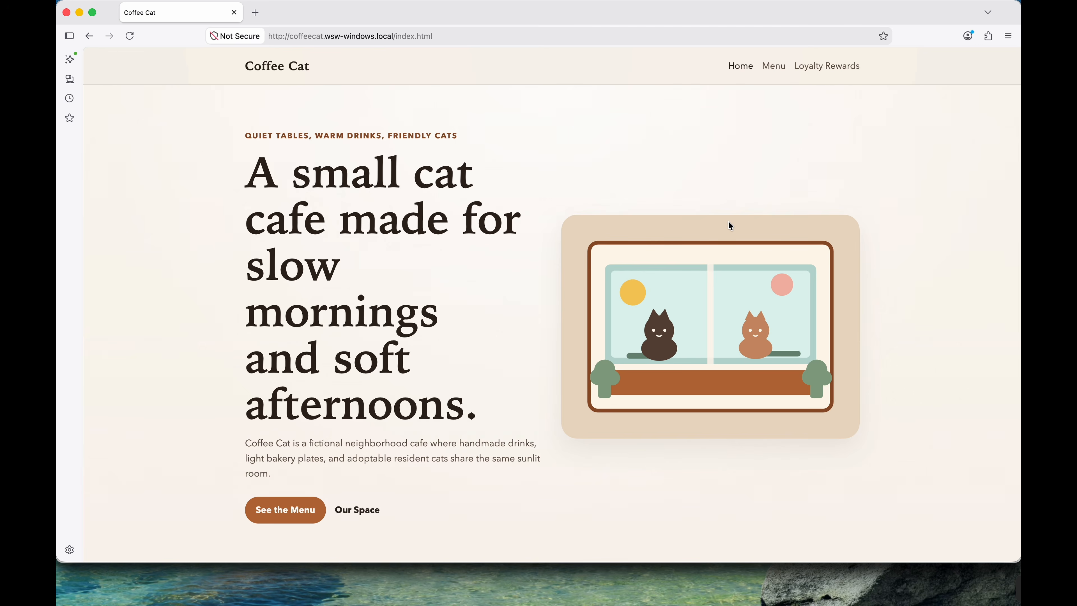
pyautogui.click(836, 68)
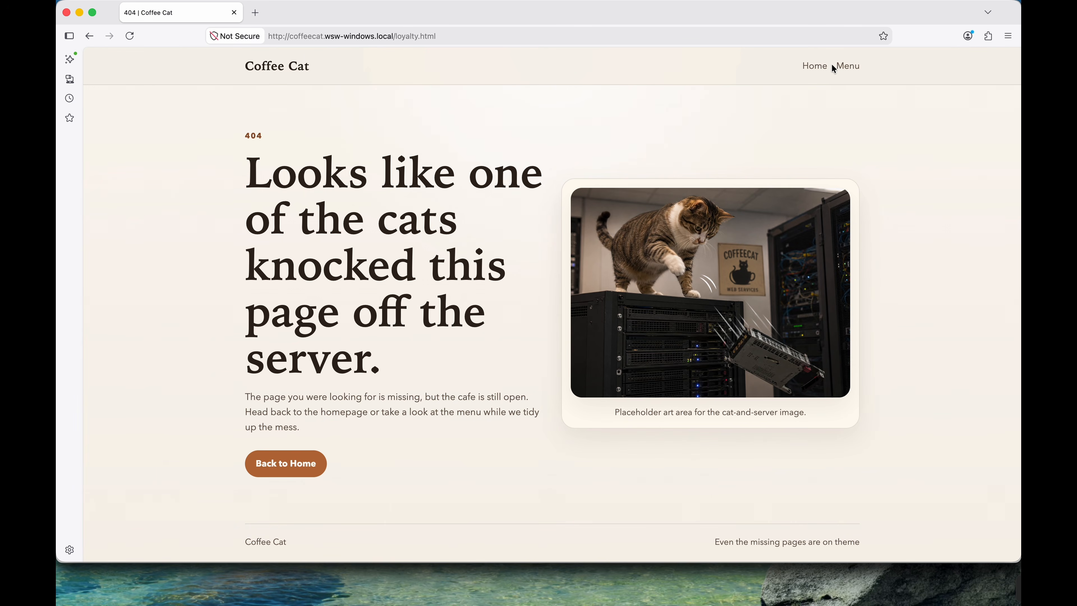
pyautogui.click(824, 67)
pyautogui.doubleClick(405, 37)
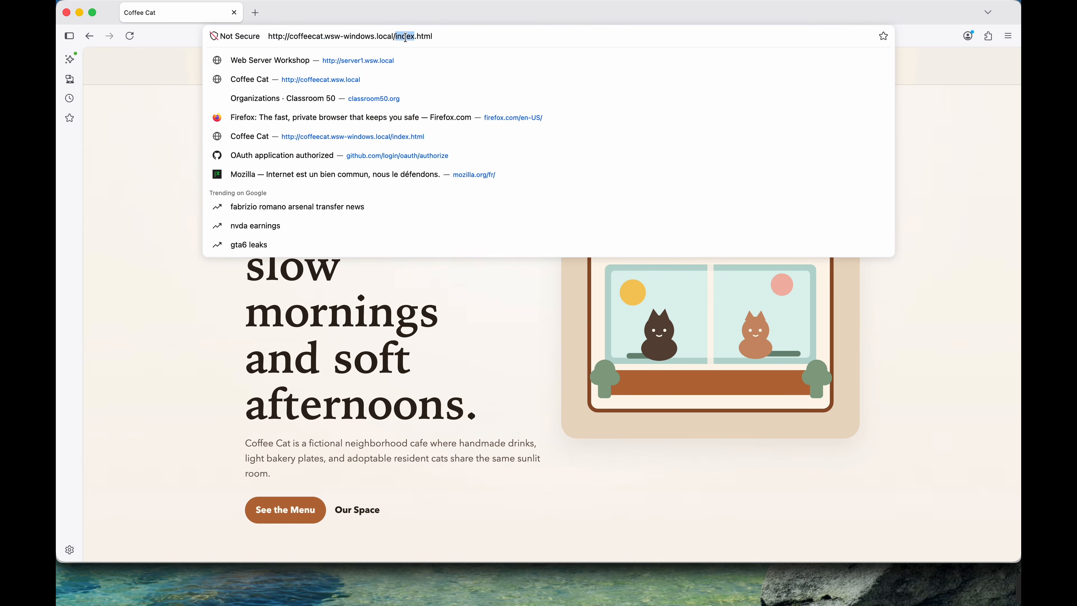
pyautogui.write('asdfghjkl')
pyautogui.press('Return')
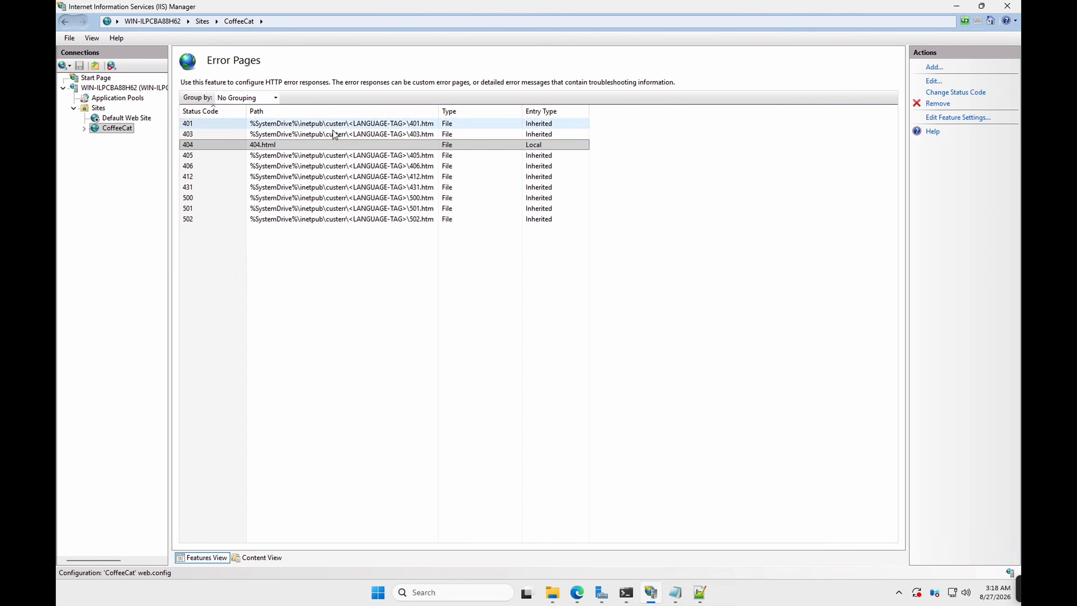
# In IIS Manager, change the static file path of the 404 error page to \404.html
pyautogui.click(324, 145)
pyautogui.rightClick(325, 146)
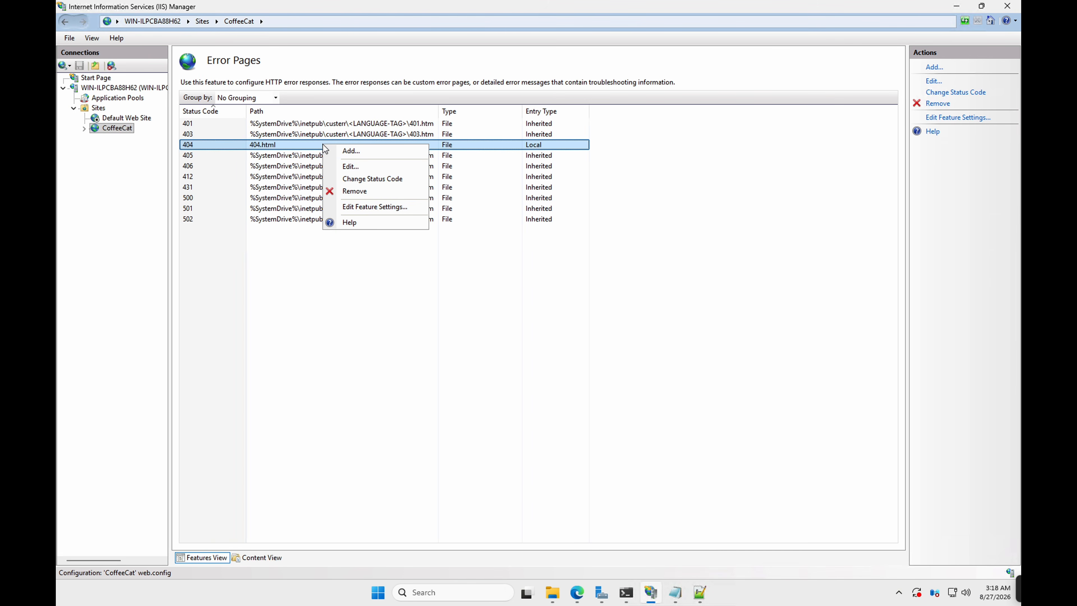
pyautogui.click(345, 166)
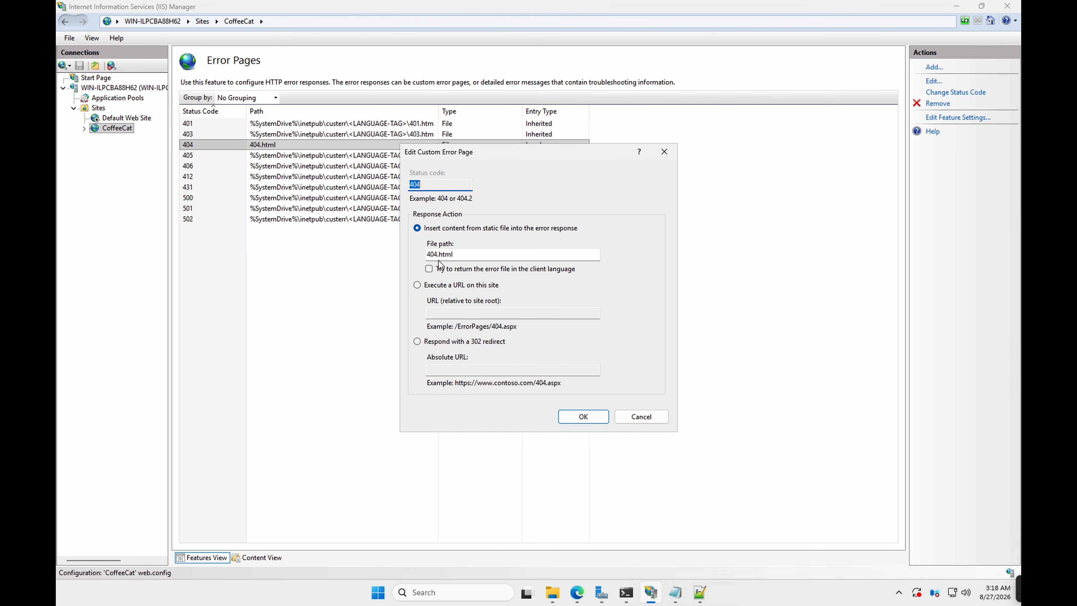
pyautogui.click(427, 254)
pyautogui.write('\\')
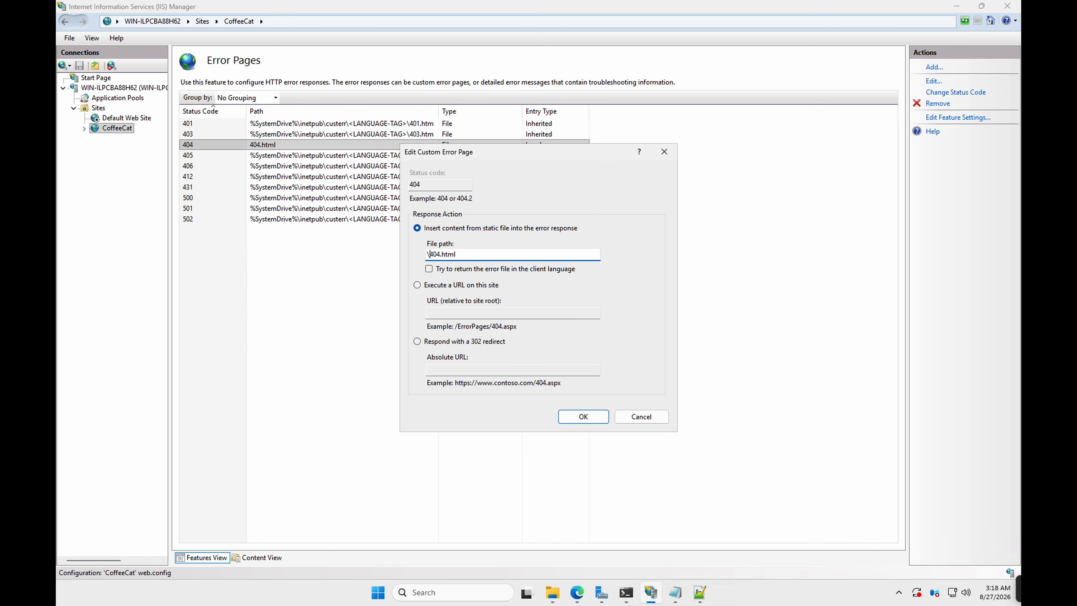
pyautogui.click(583, 417)
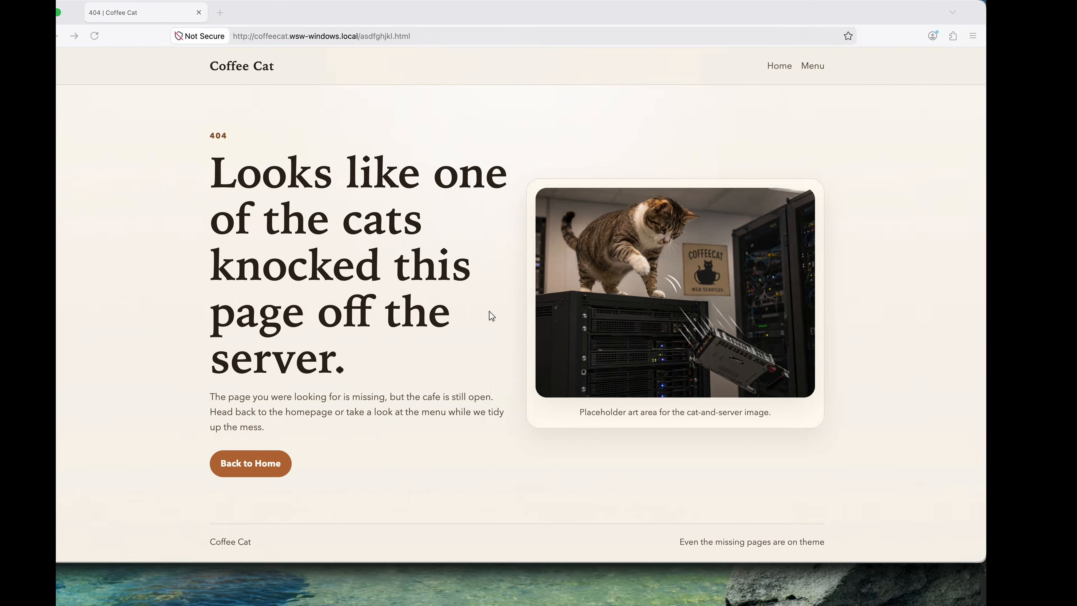
# In the browser, return to the Coffee Cat home page and test the Loyalty Rewards link
pyautogui.click(826, 65)
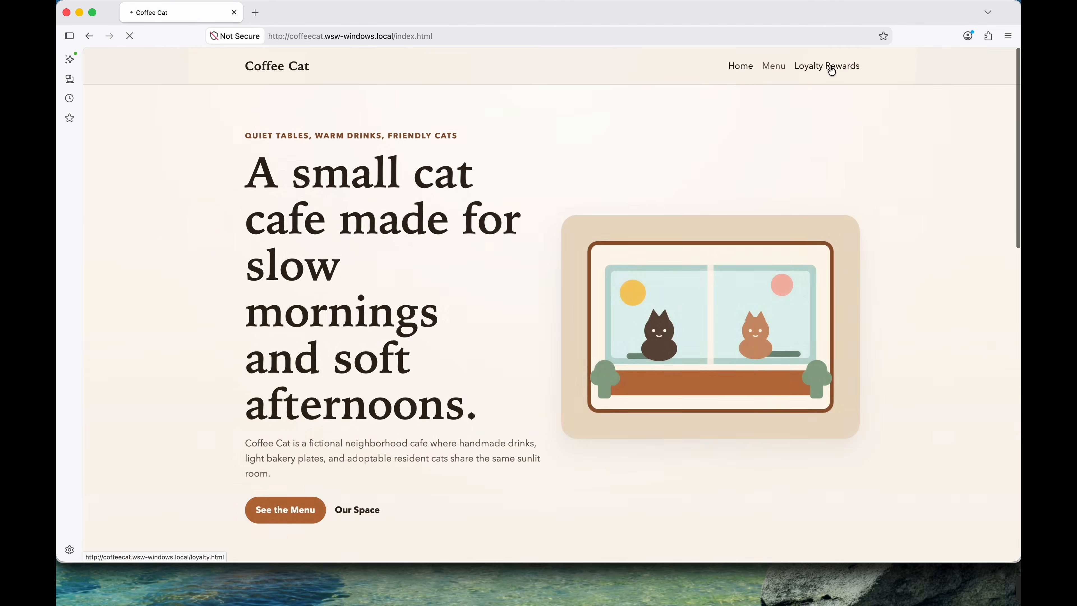
pyautogui.click(829, 66)
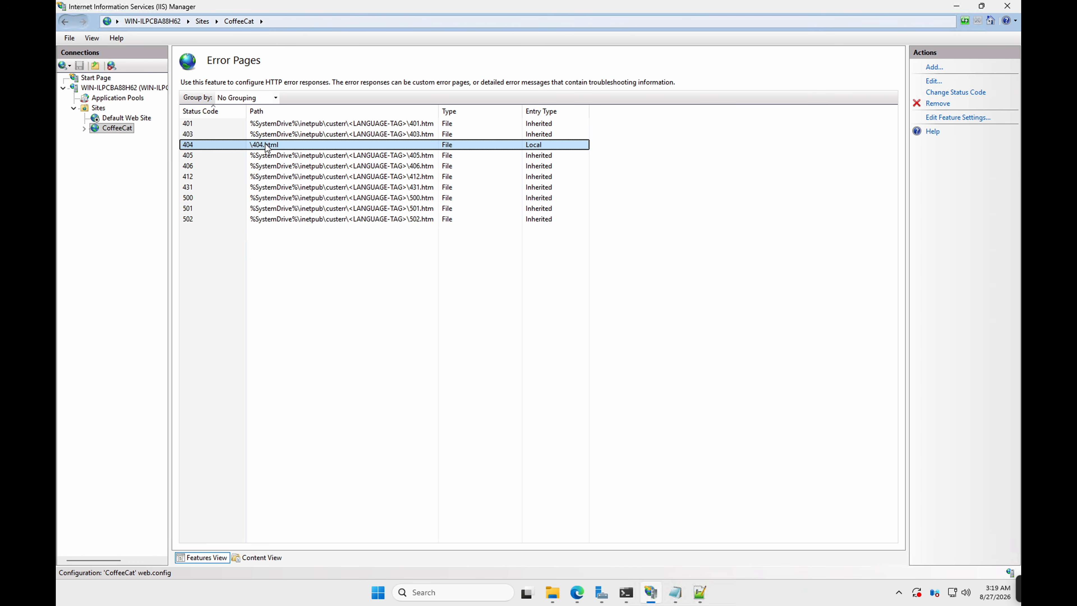
# In IIS Manager, set the 404 error response to execute the site URL /404.html instead of inserting a static file
pyautogui.rightClick(265, 146)
pyautogui.click(292, 165)
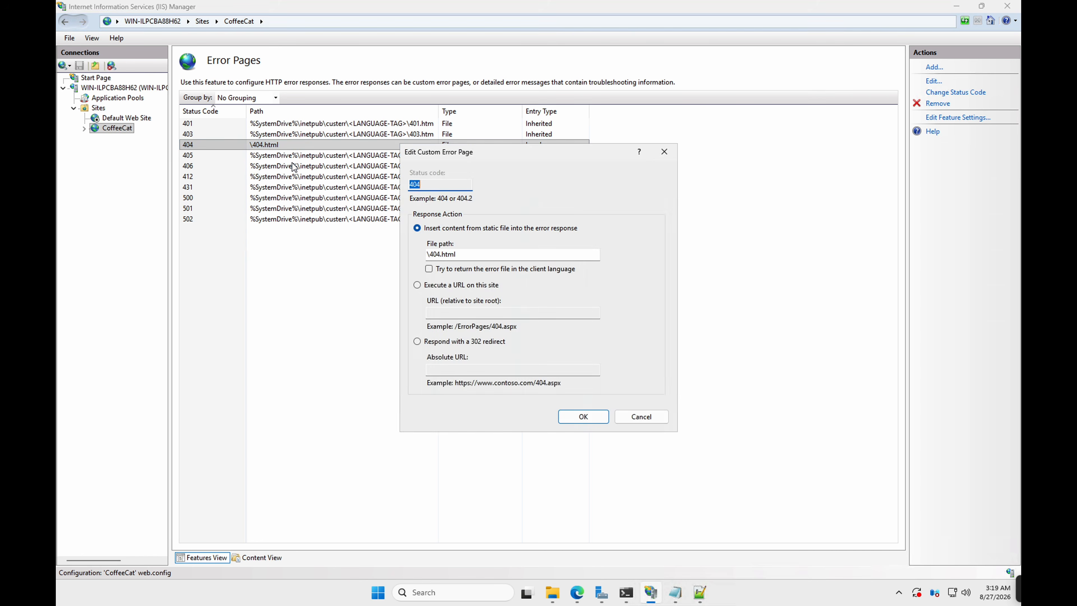
pyautogui.click(432, 255)
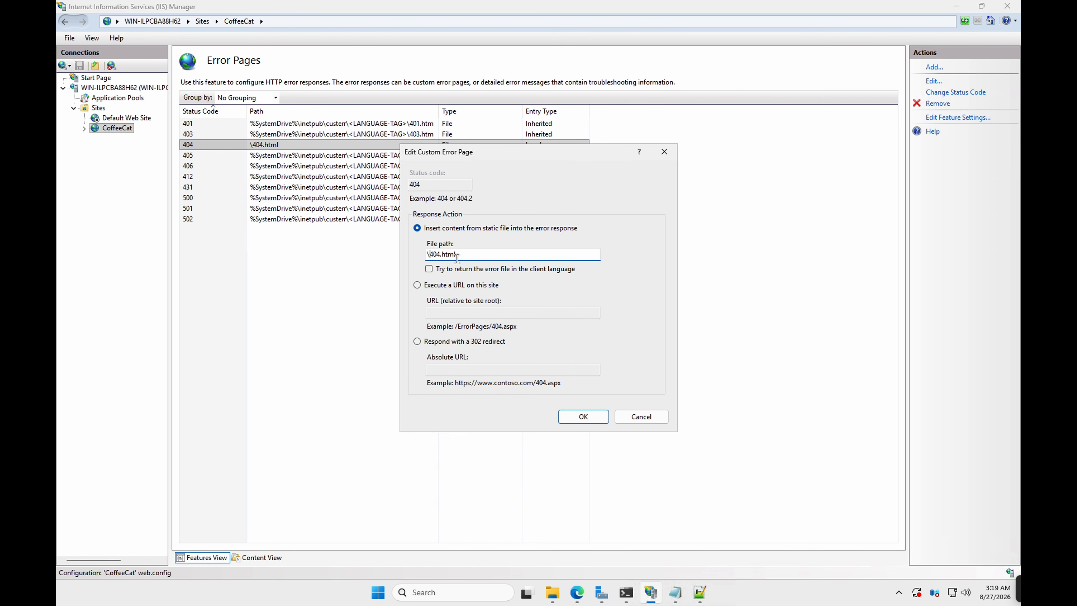
pyautogui.press('BackSpace')
pyautogui.click(417, 285)
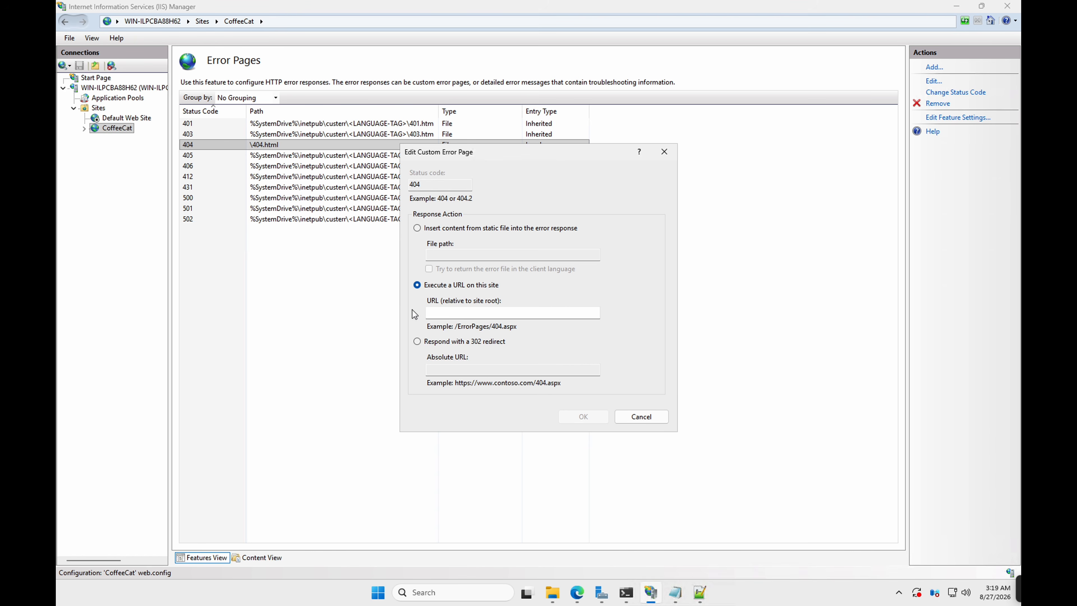
pyautogui.click(474, 312)
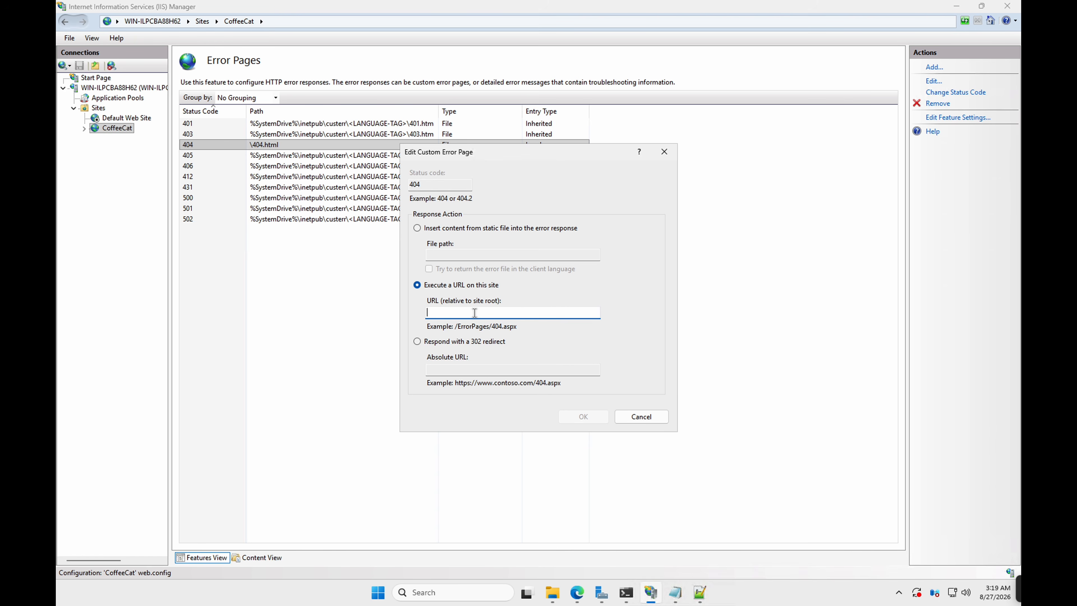
pyautogui.write('/404.html')
pyautogui.click(575, 418)
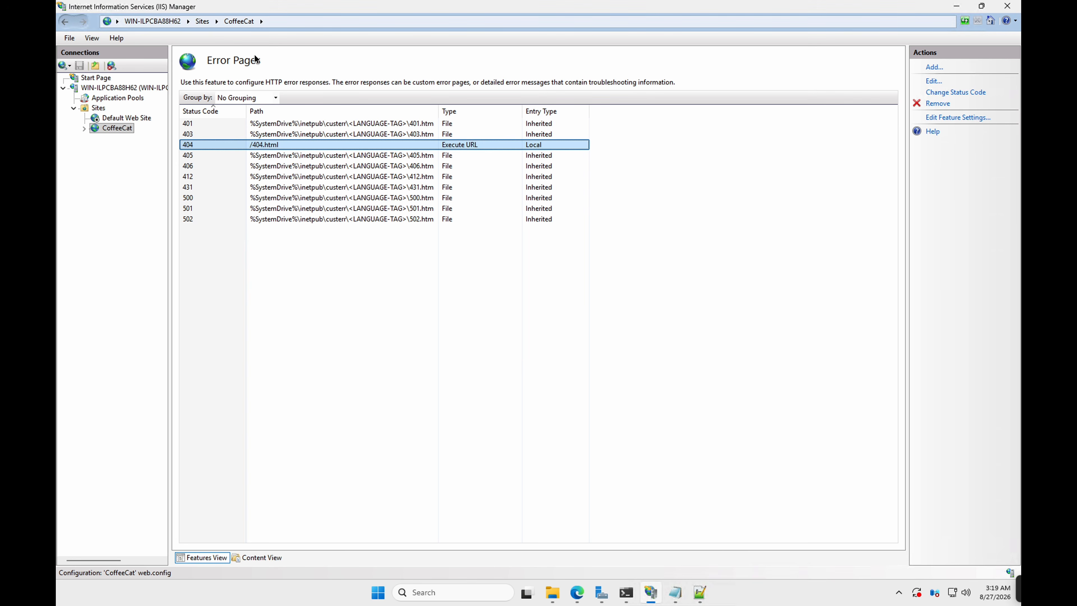
# In the browser, load the root of coffeecat.wsw-windows.local and open Loyalty Rewards to test the 404 response
pyautogui.hotkey('ctrl', 'Left')
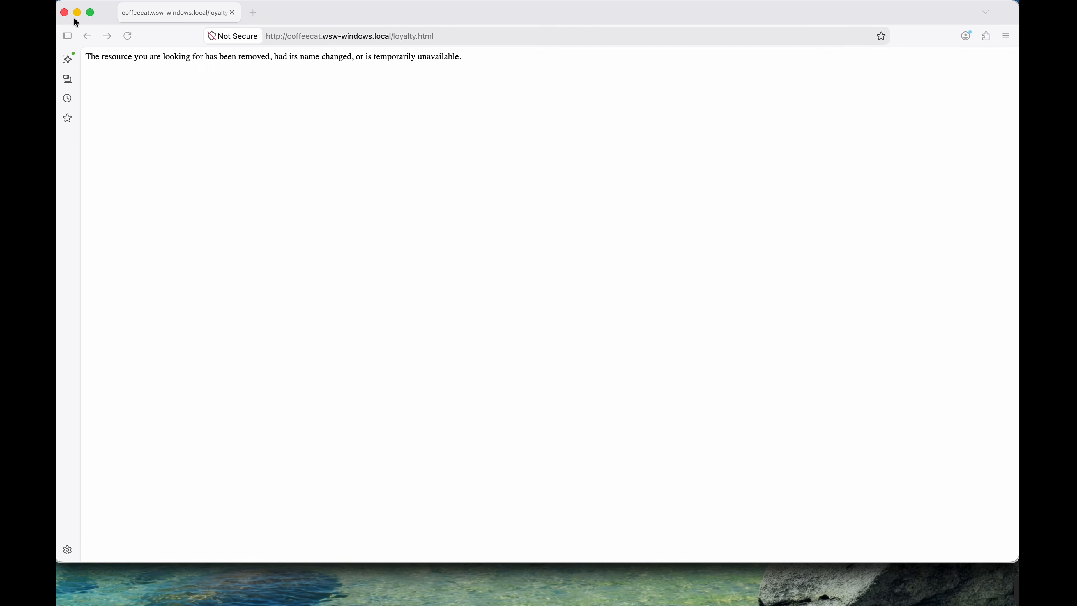
pyautogui.doubleClick(404, 34)
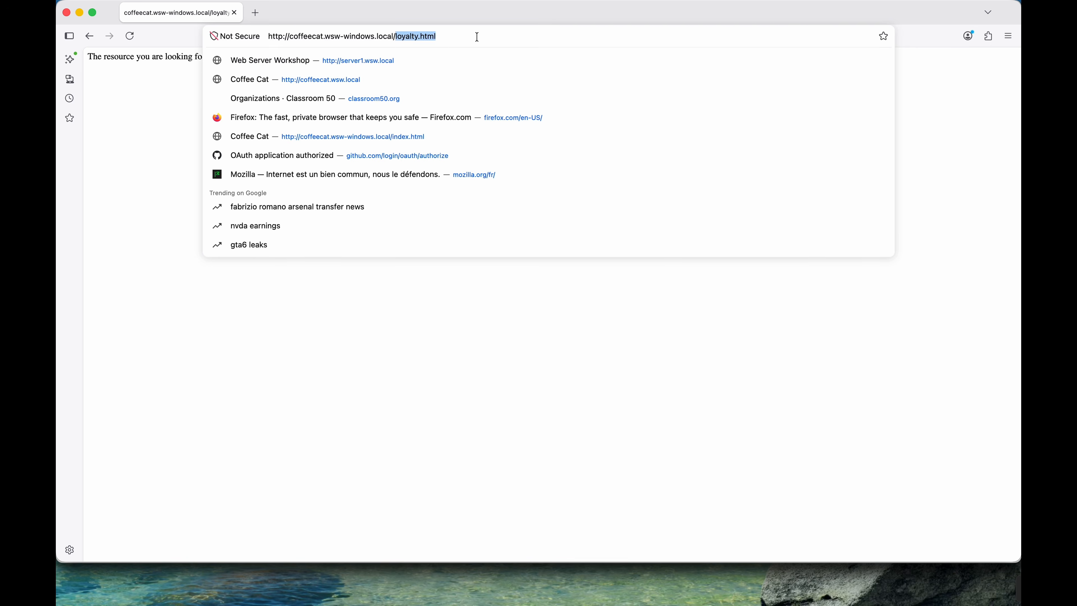
pyautogui.press('BackSpace')
pyautogui.press('Return')
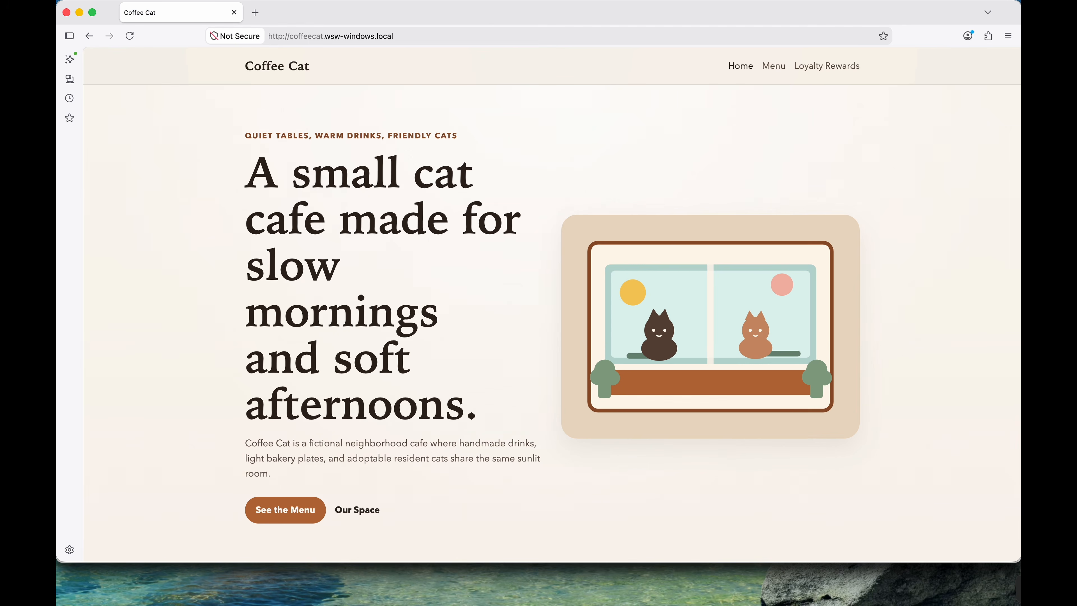
pyautogui.click(818, 68)
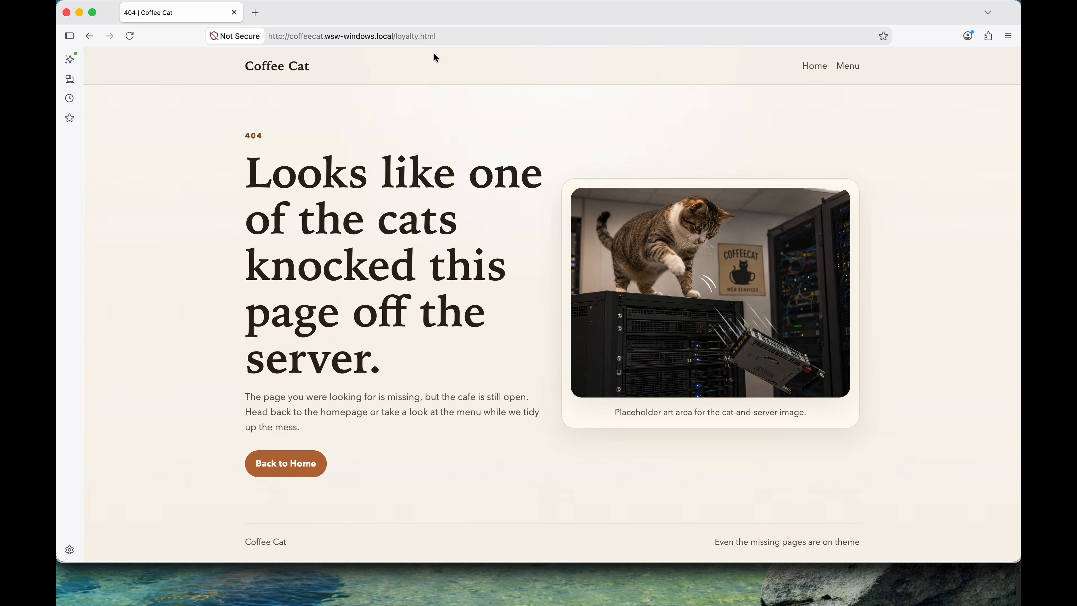
# Open the browser's developer tools and reload loyalty.html to inspect the status codes of its network requests
pyautogui.rightClick(433, 79)
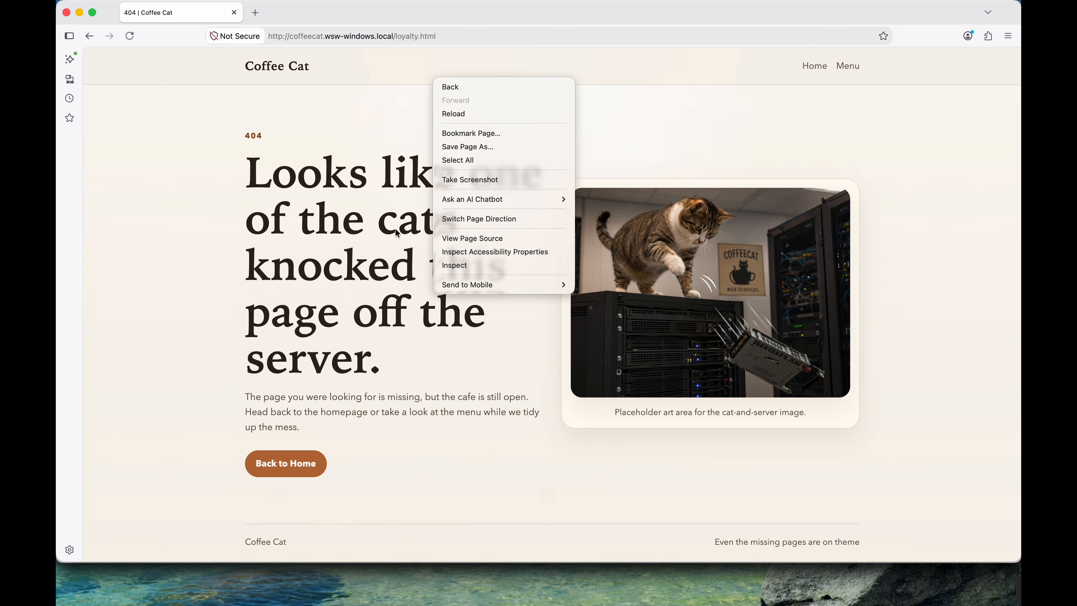
pyautogui.click(453, 265)
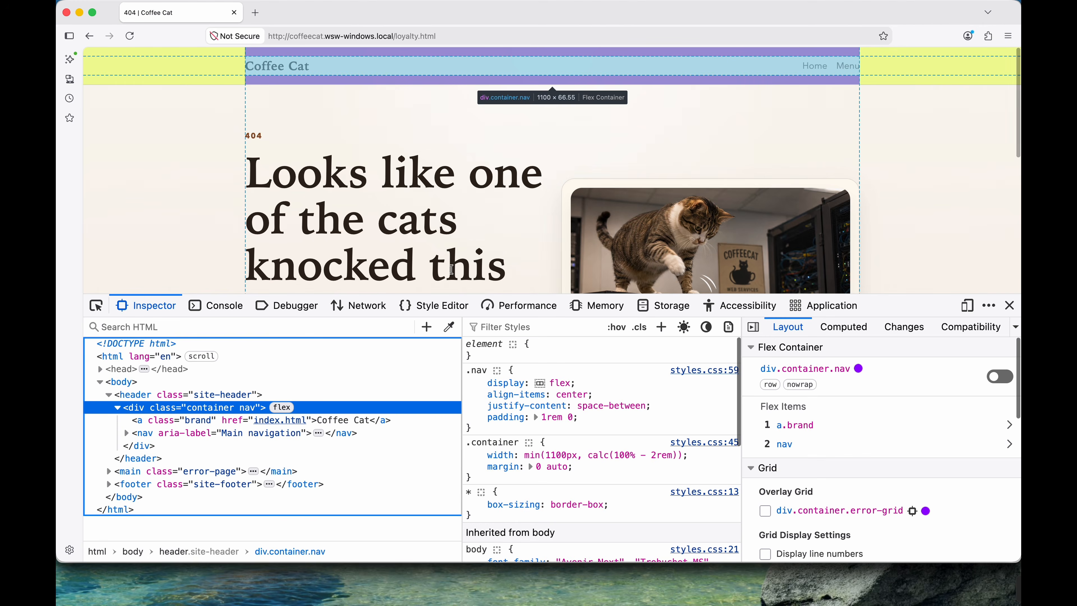
pyautogui.click(344, 312)
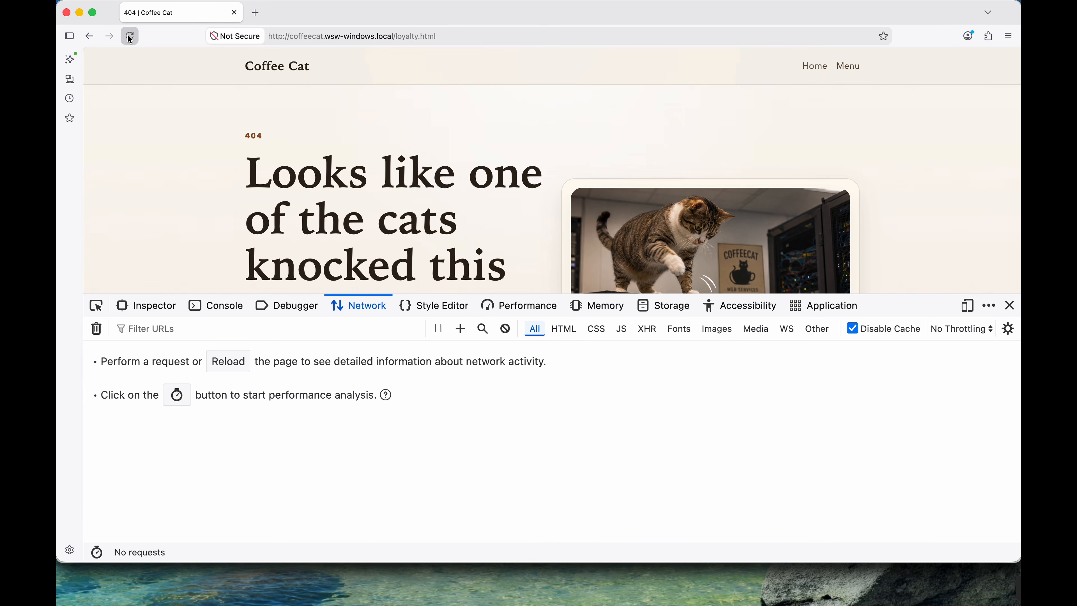
pyautogui.click(129, 36)
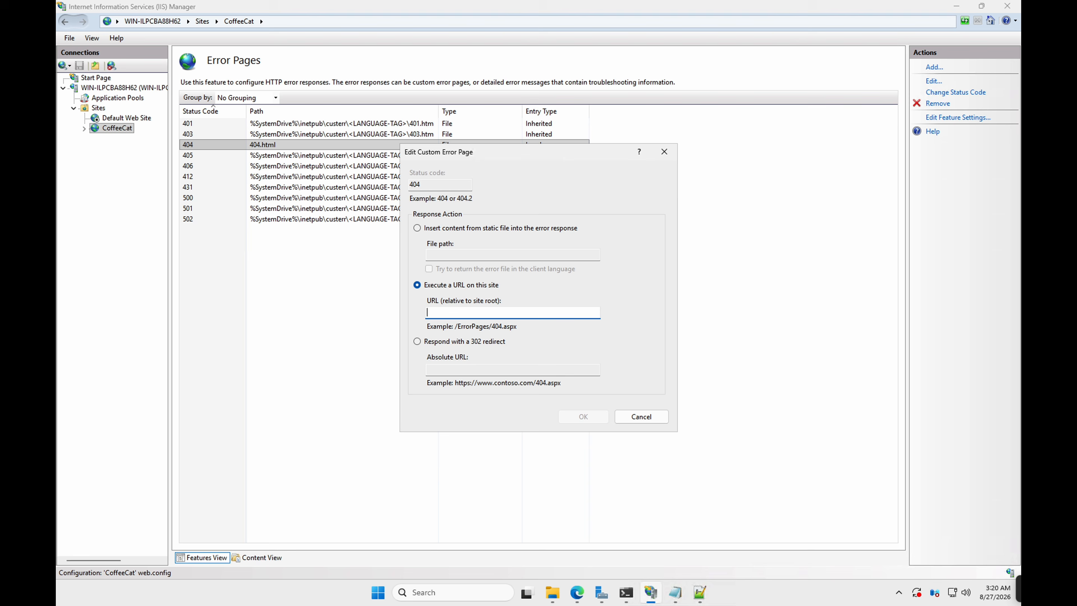
# In IIS Manager, set the 404 error page to execute the site URL /missing.asp
pyautogui.write('missing.asp')
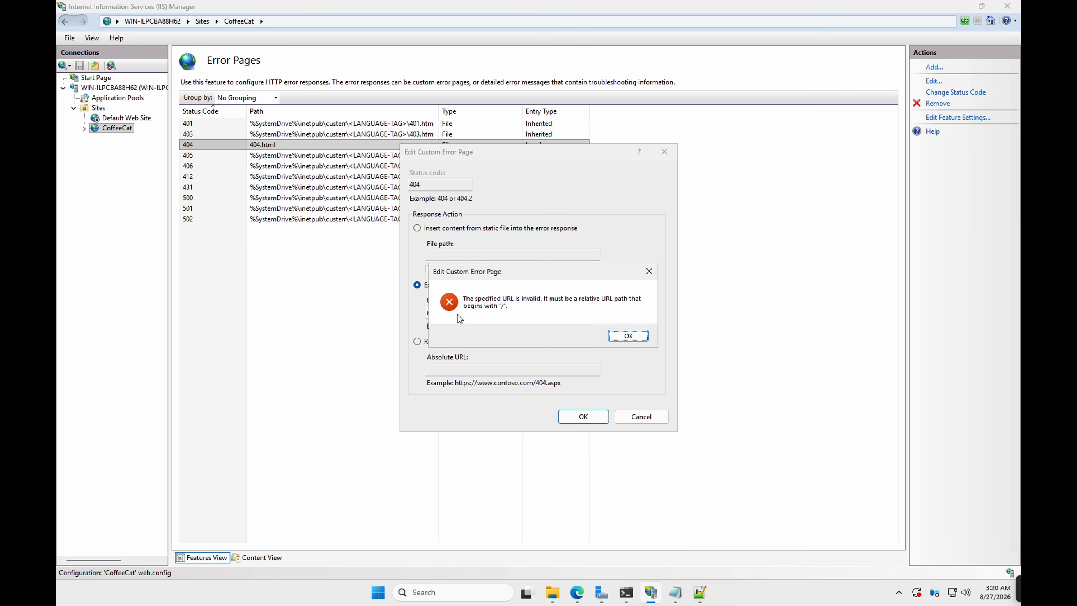
pyautogui.click(628, 336)
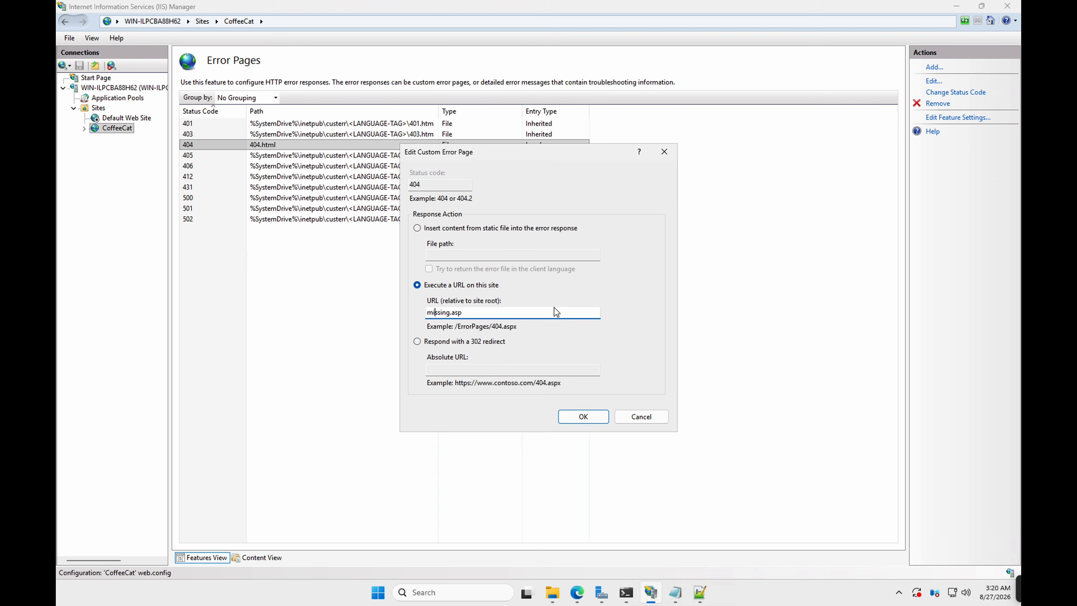
pyautogui.press('Home')
pyautogui.write('/')
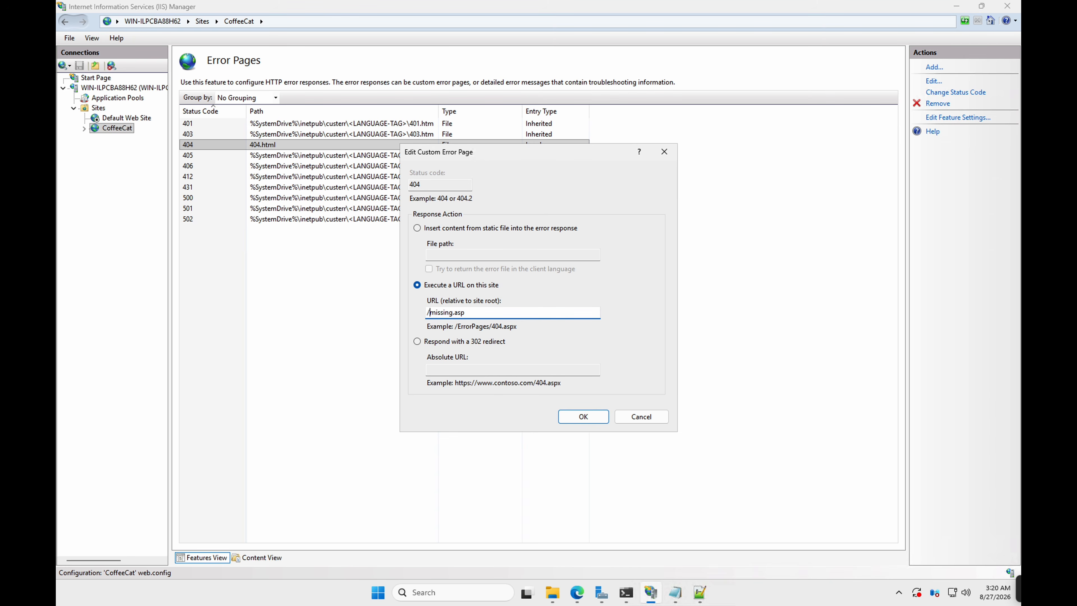
pyautogui.click(585, 414)
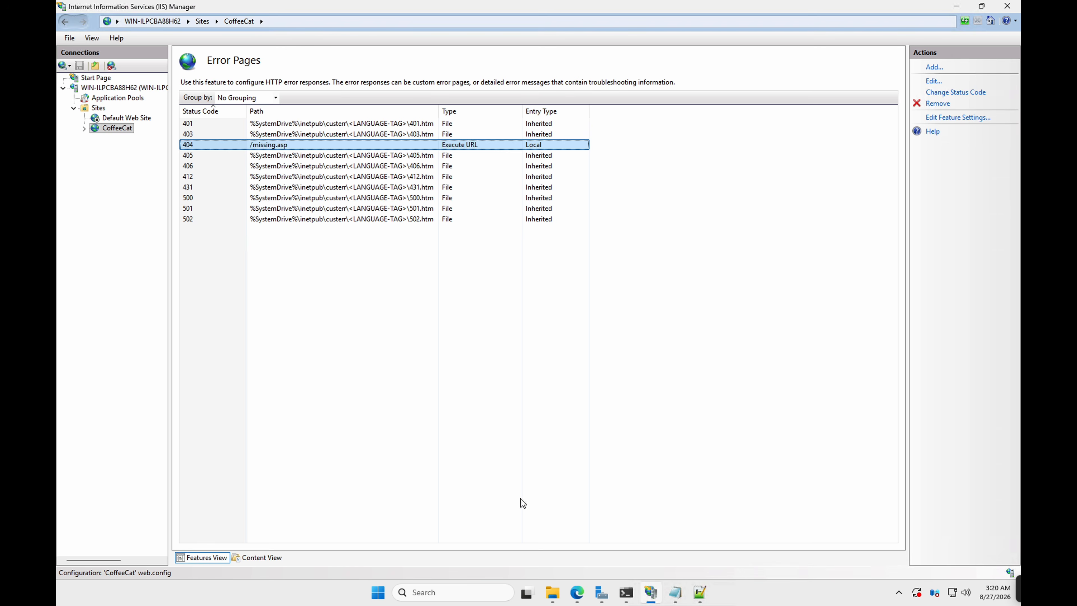
# Review missing.asp in Notepad++, and in the browser open Loyalty Rewards from the home page and reload it to check the dynamic time
pyautogui.click(700, 592)
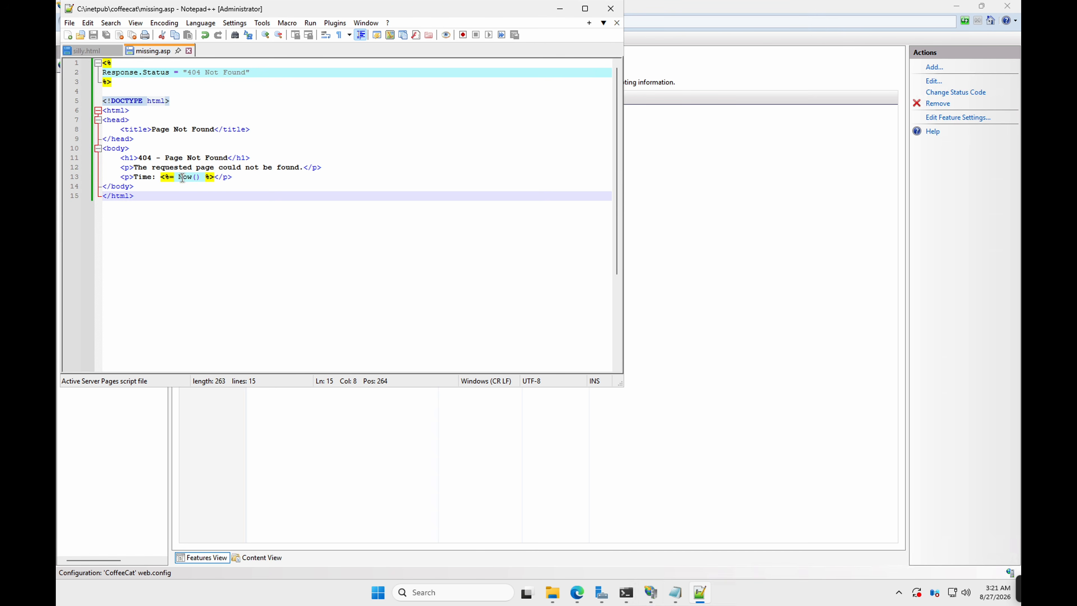
pyautogui.hotkey('ctrl', 'Left')
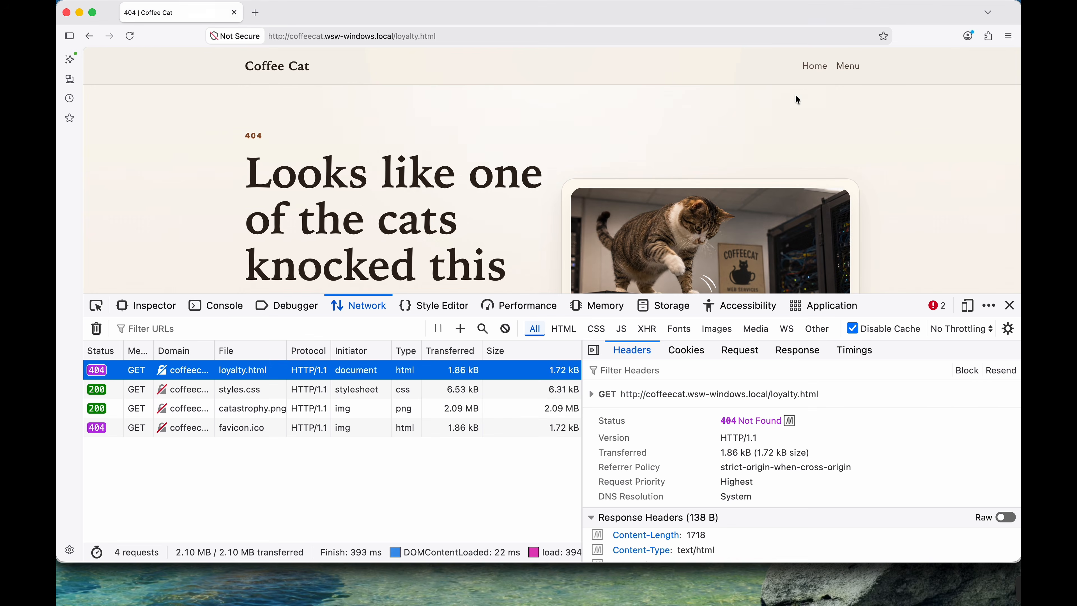
pyautogui.click(849, 67)
pyautogui.click(815, 67)
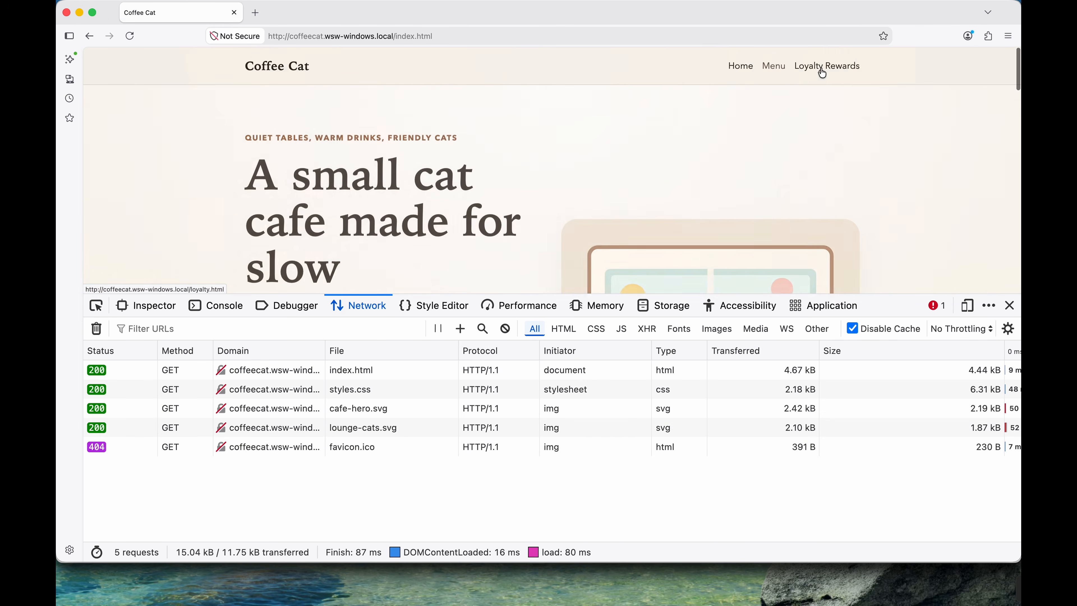
pyautogui.click(839, 71)
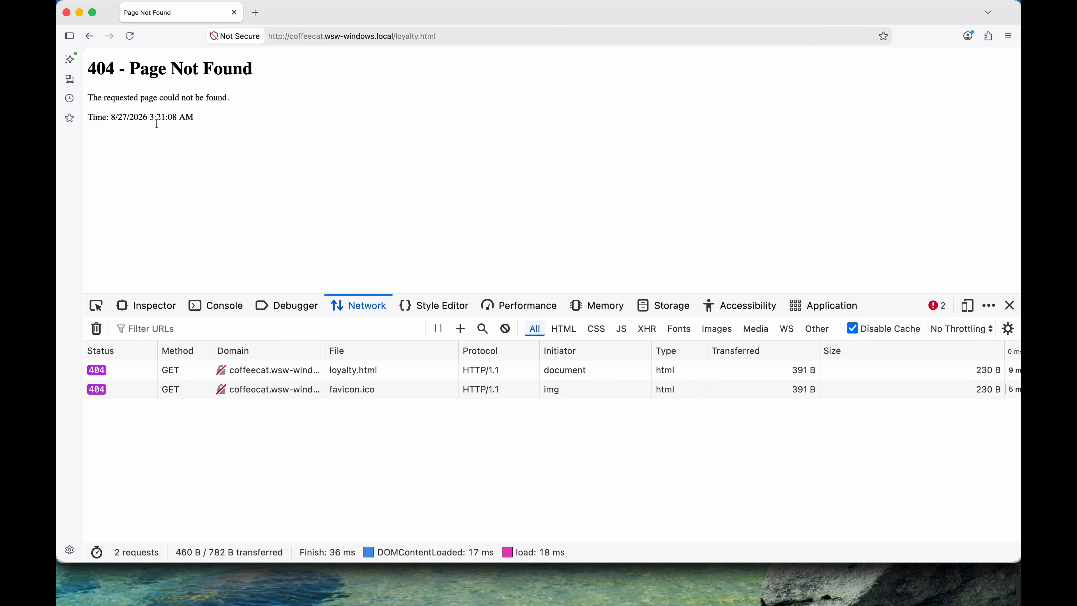
pyautogui.moveTo(109, 116); pyautogui.dragTo(249, 127)
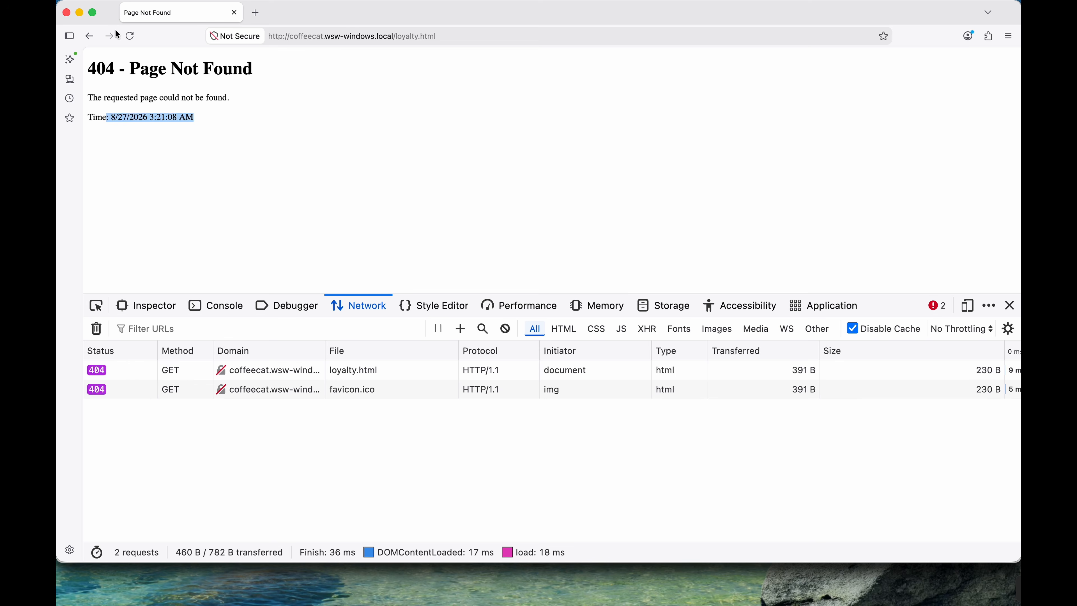
pyautogui.click(129, 37)
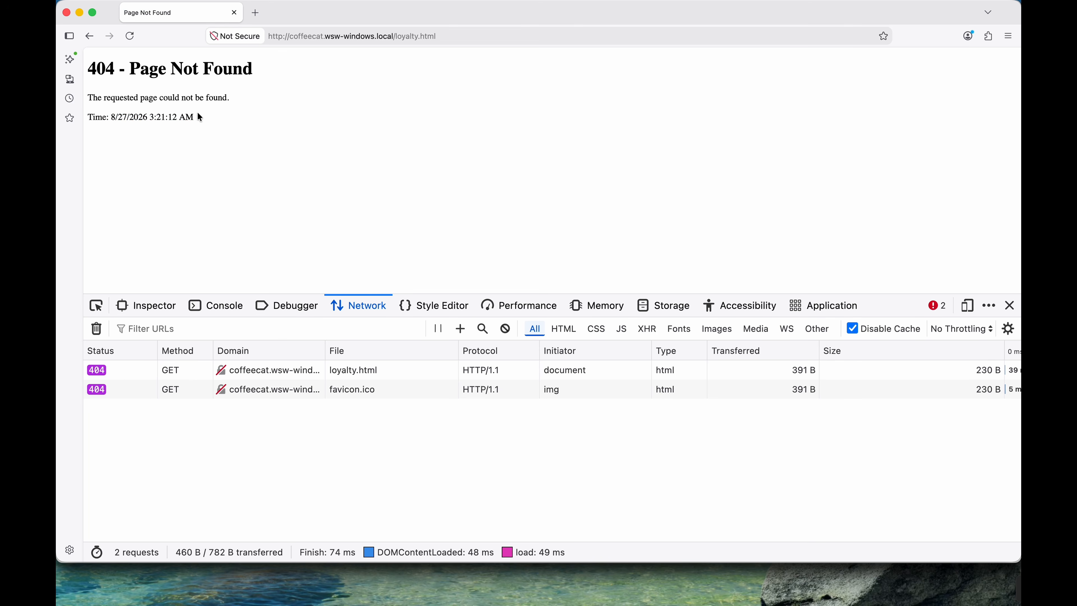
pyautogui.hotkey('ctrl', 'Right')
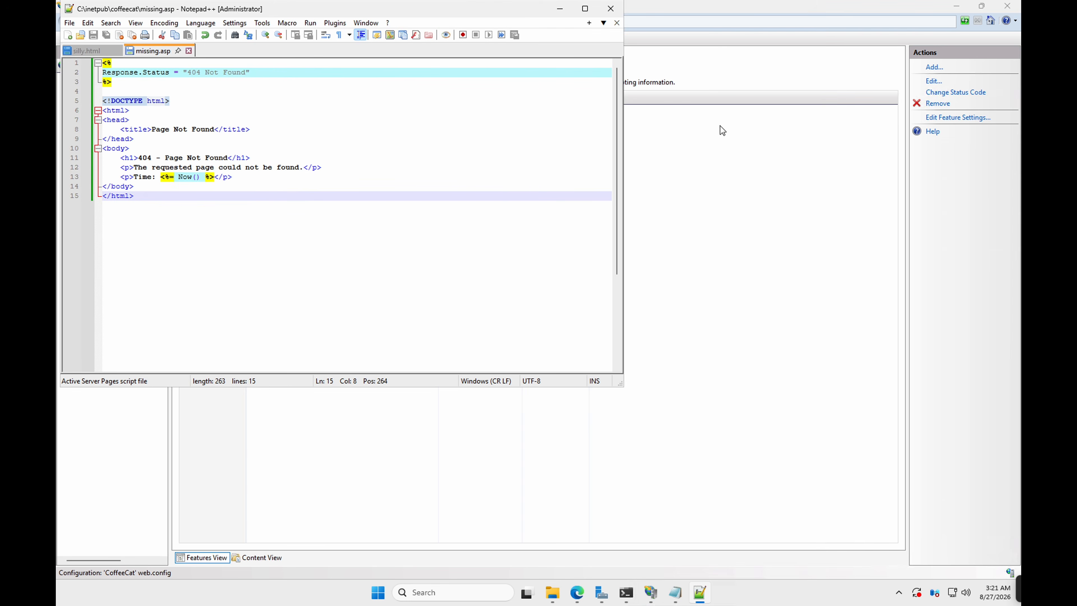
pyautogui.click(702, 128)
pyautogui.rightClick(259, 145)
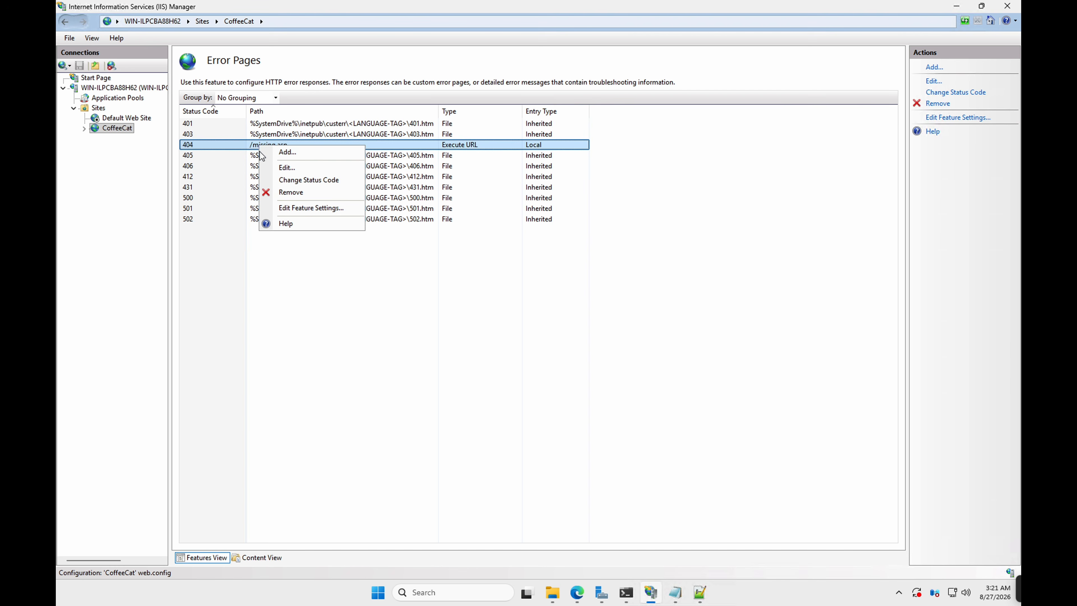
pyautogui.click(286, 167)
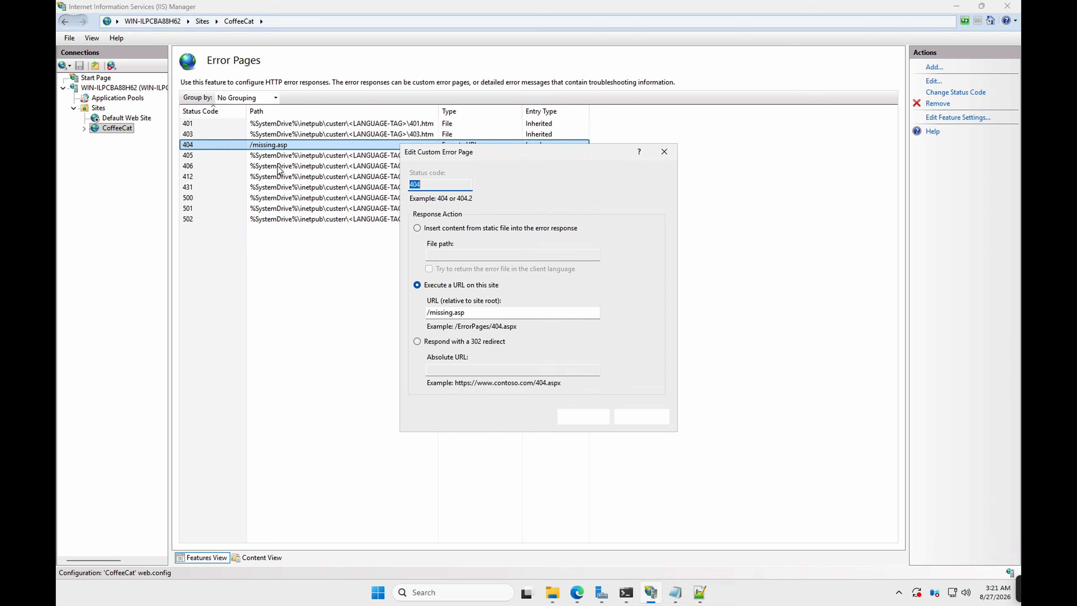
pyautogui.click(418, 342)
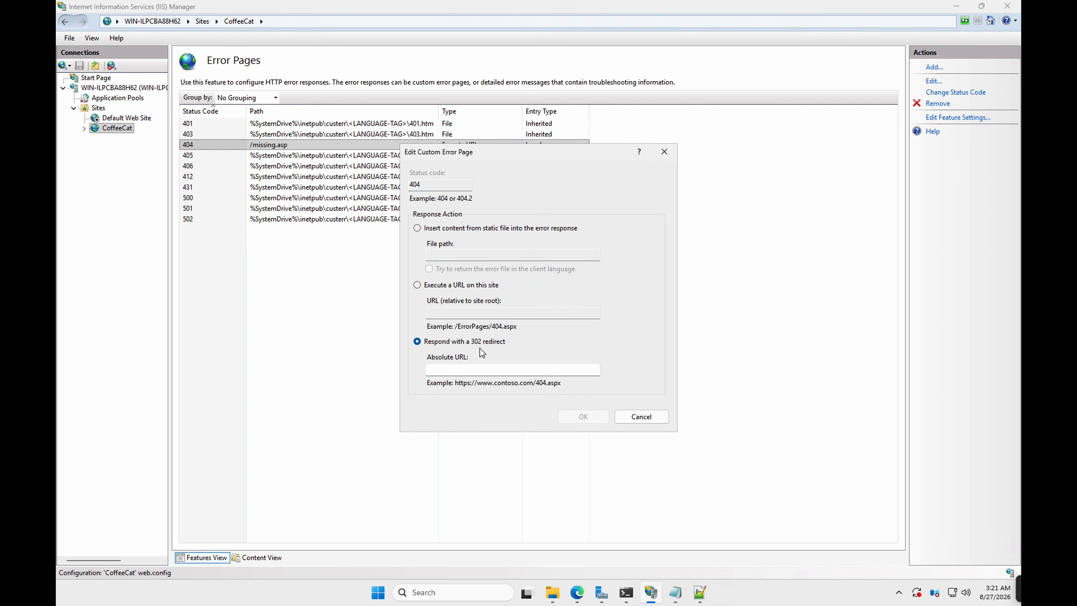
pyautogui.click(477, 371)
pyautogui.write('https://')
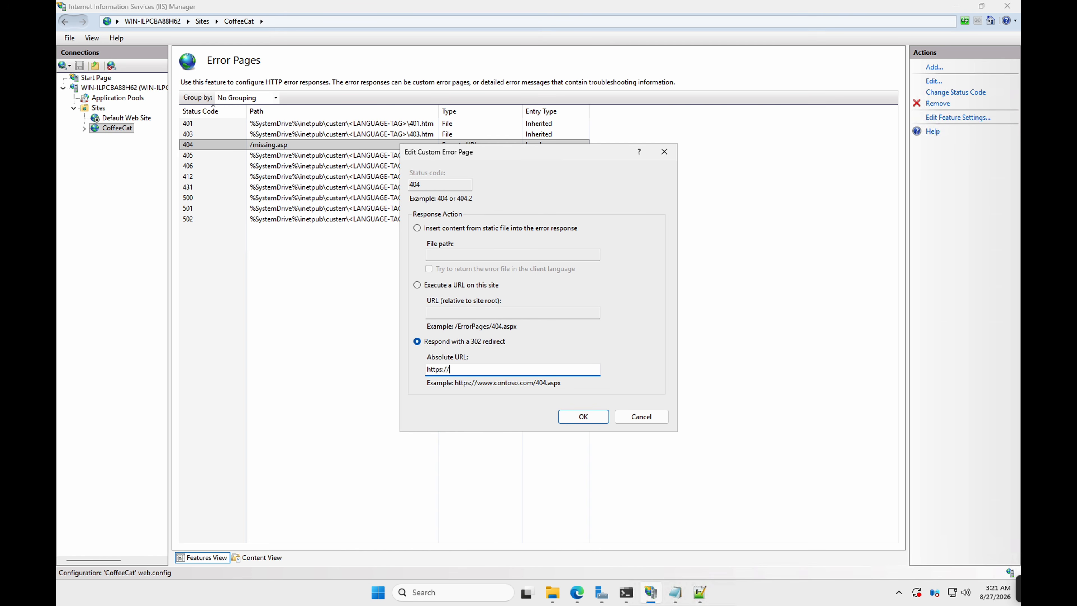
pyautogui.write('google.com/404.html')
pyautogui.click(582, 417)
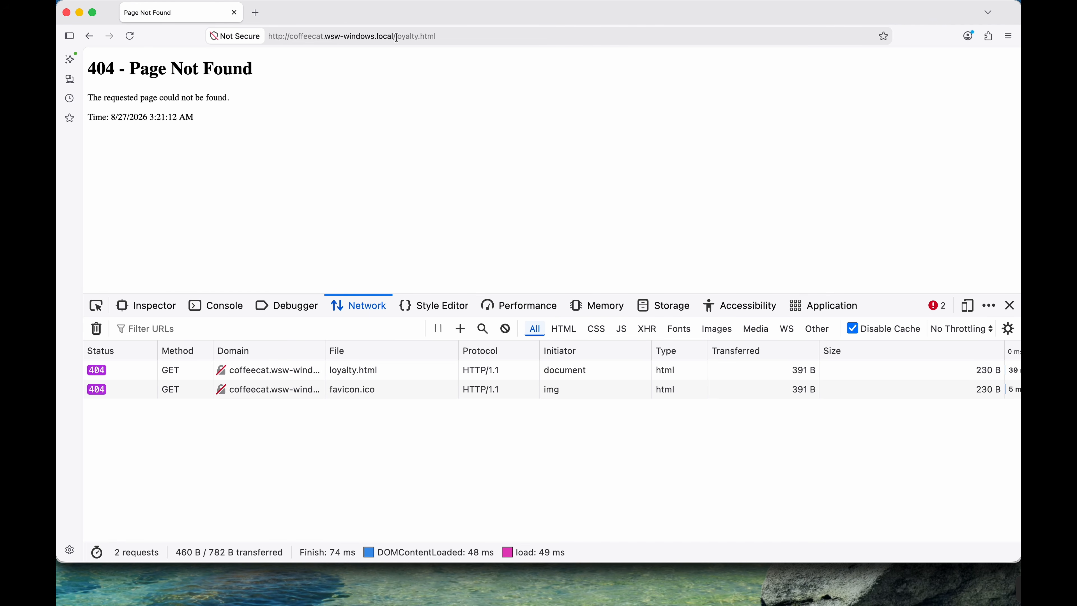
# In the browser, load the root of coffeecat.wsw-windows.local and open Loyalty Rewards to test the redirect
pyautogui.moveTo(397, 37); pyautogui.dragTo(497, 39)
pyautogui.press('BackSpace')
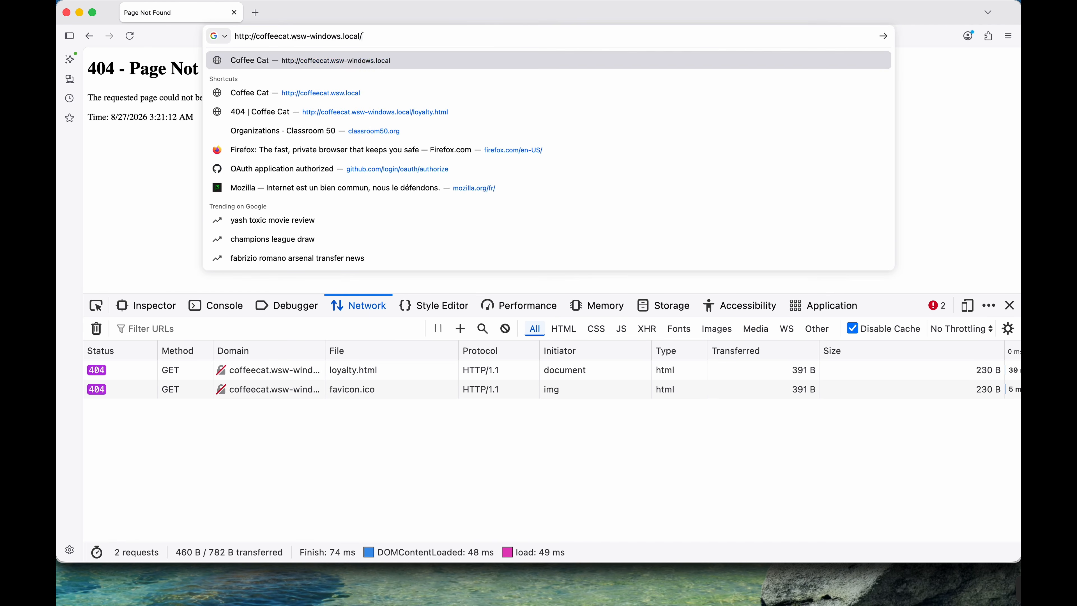
pyautogui.press('Return')
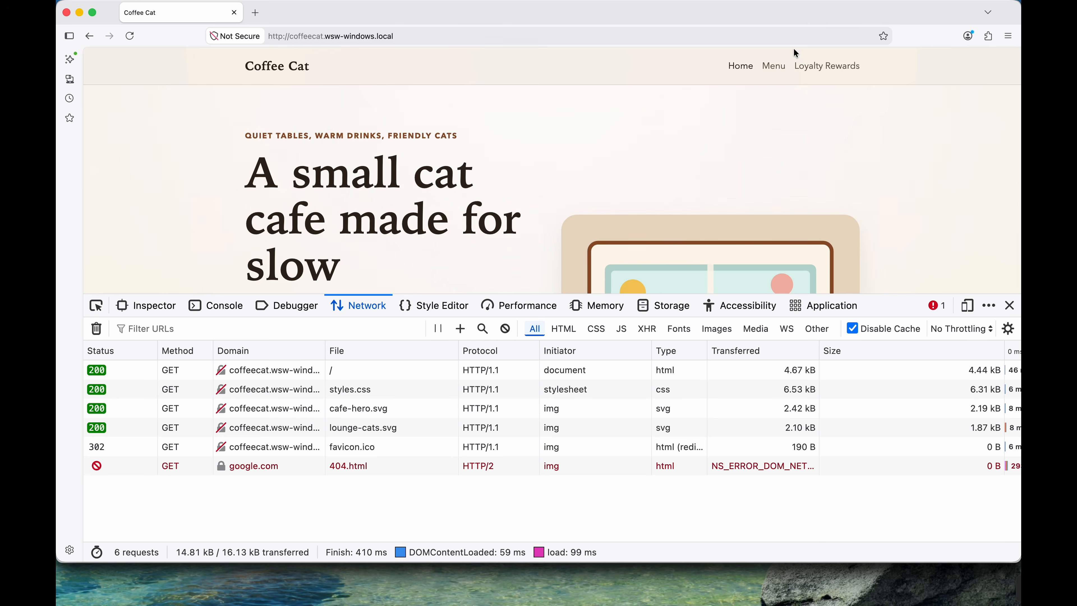
pyautogui.click(829, 65)
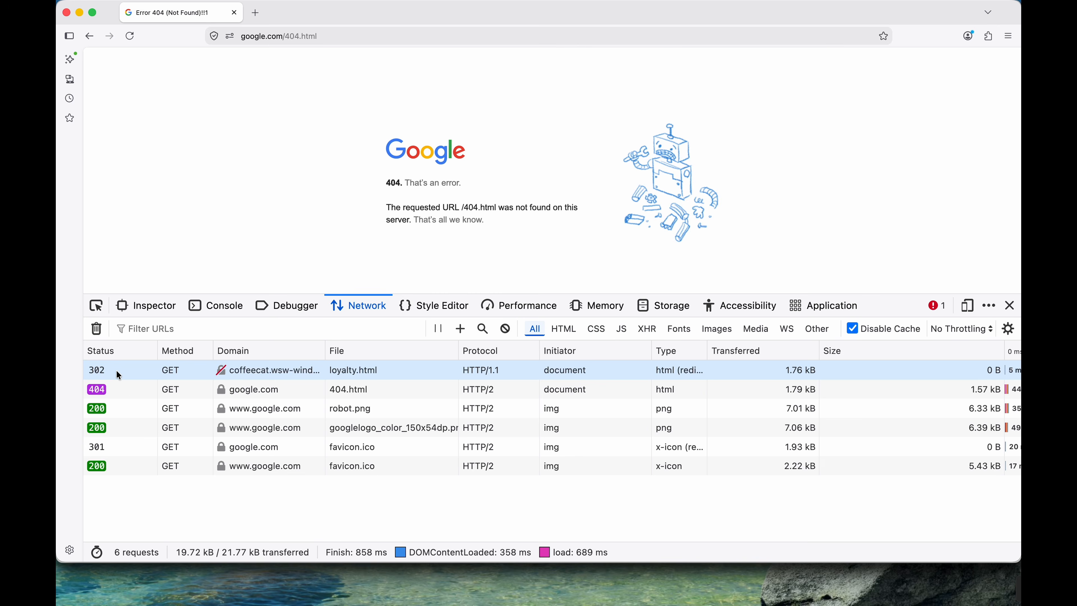
# In IIS Manager, switch the 404 error page to insert content from the static file c:\inetpub\coffeecat\404.html
pyautogui.hotkey('ctrl', 'Right')
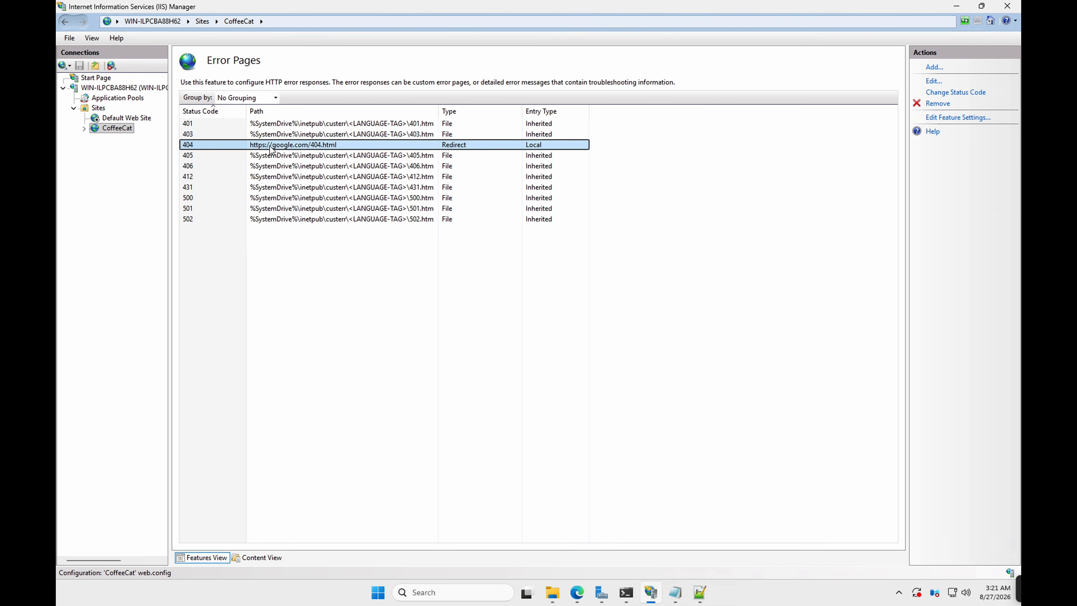
pyautogui.rightClick(270, 149)
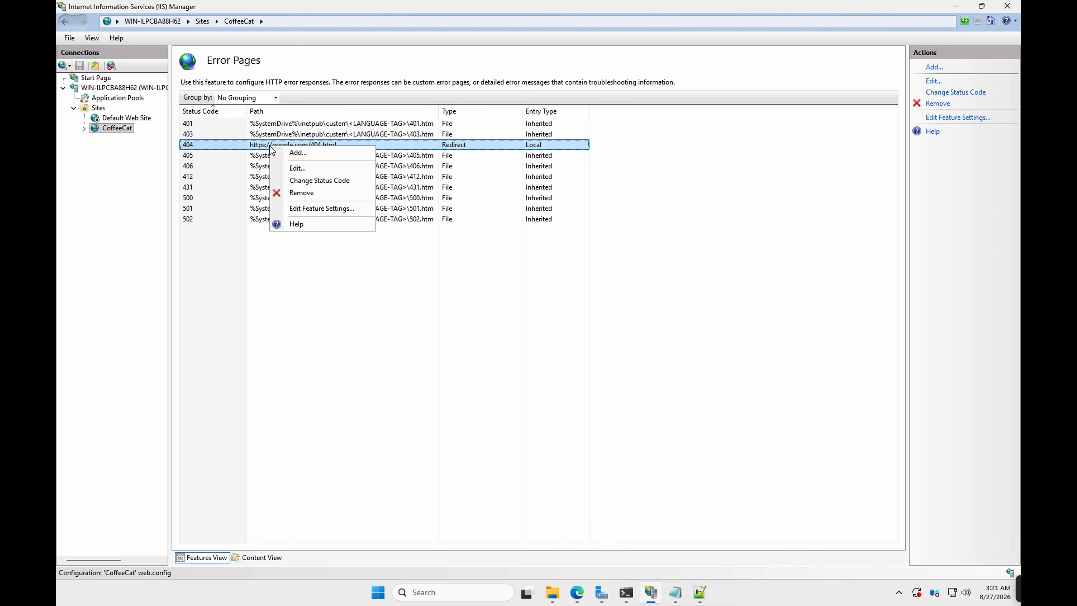
pyautogui.click(299, 168)
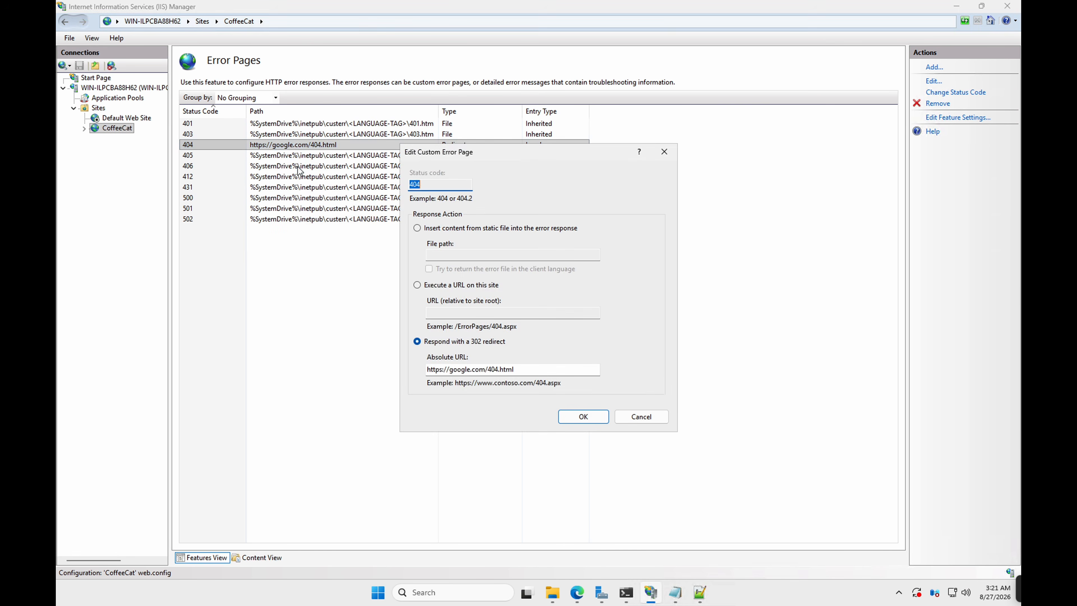
pyautogui.click(418, 285)
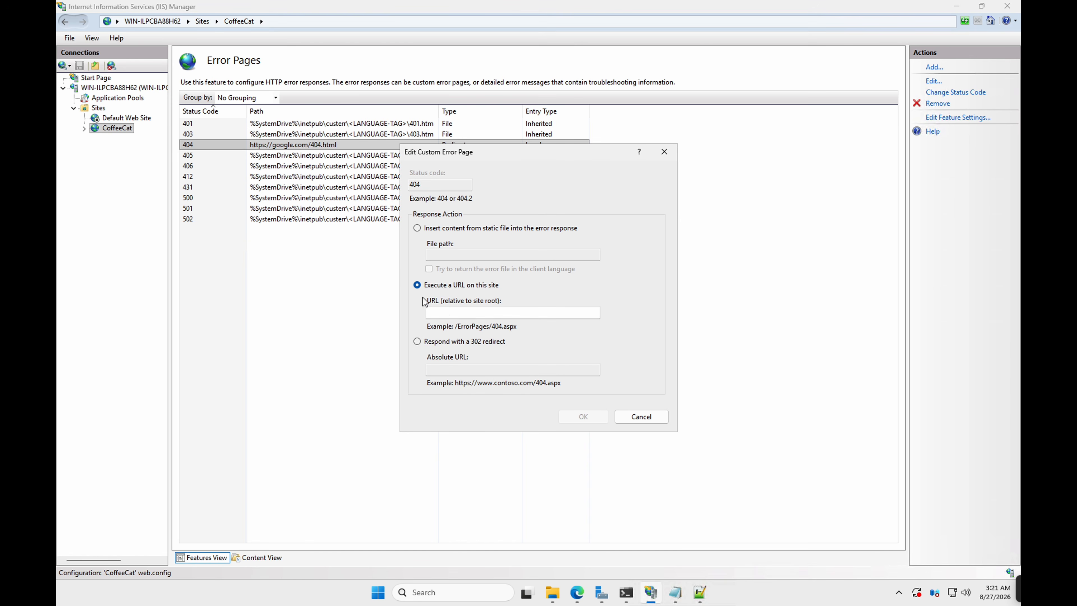
pyautogui.click(417, 228)
pyautogui.write('c')
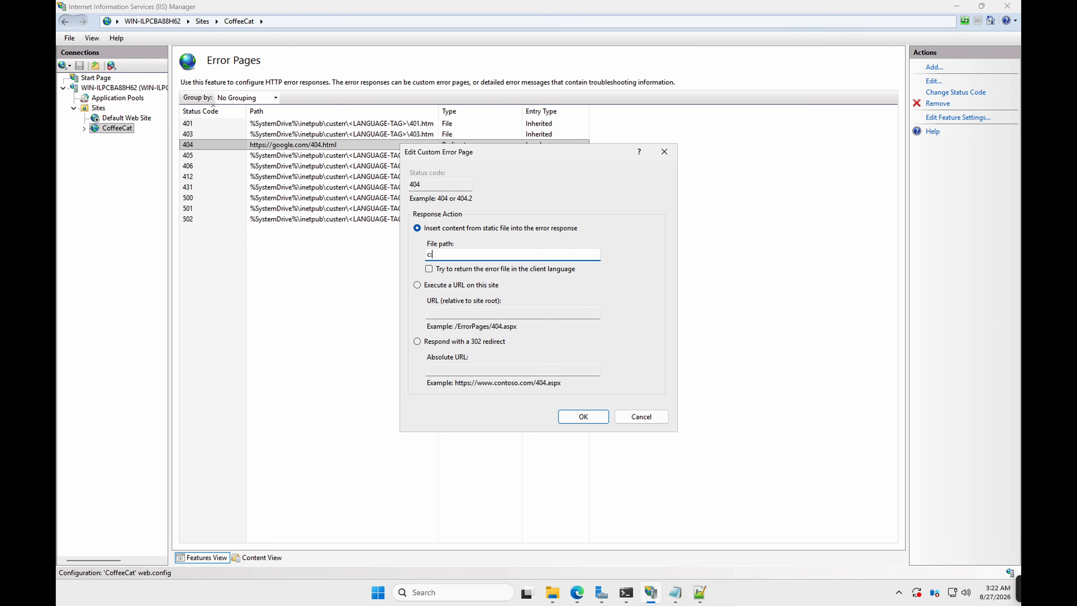
pyautogui.write(':\\inetpub\\coffeecat\\404.html')
pyautogui.click(584, 415)
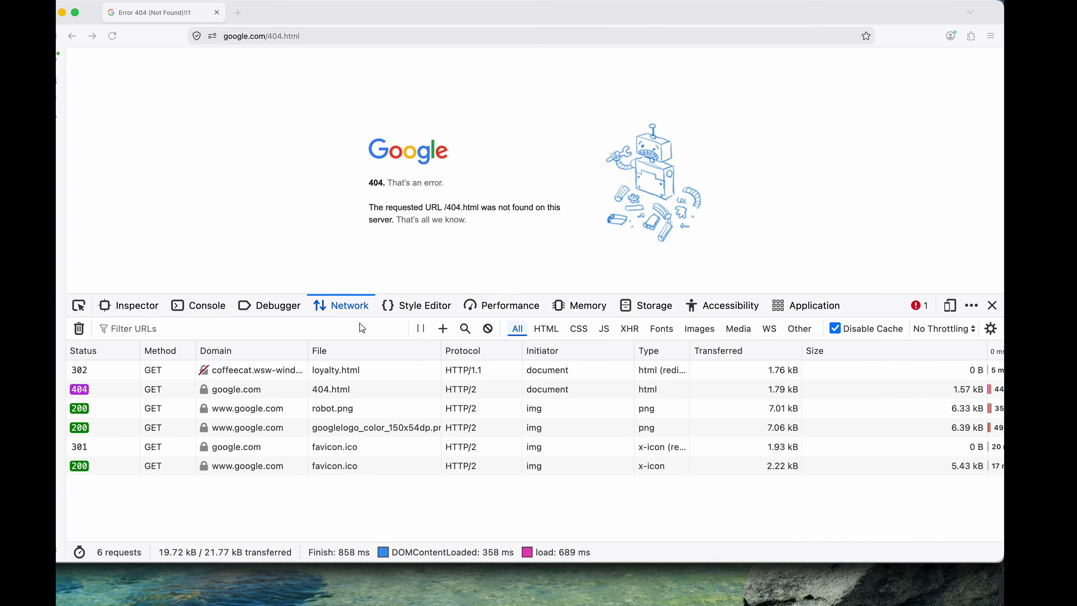
# In the browser, load coffeecat.wsw-windows.local and open Loyalty Rewards to check the response status with the absolute file path
pyautogui.click(320, 33)
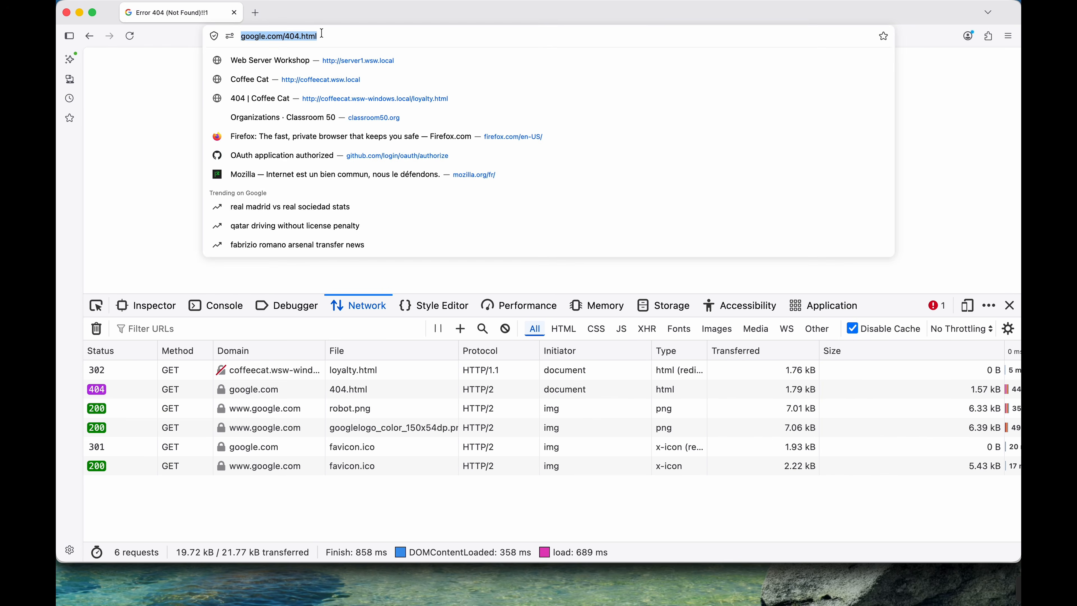
pyautogui.write('coffeecat.wsw-windows.local')
pyautogui.press('Return')
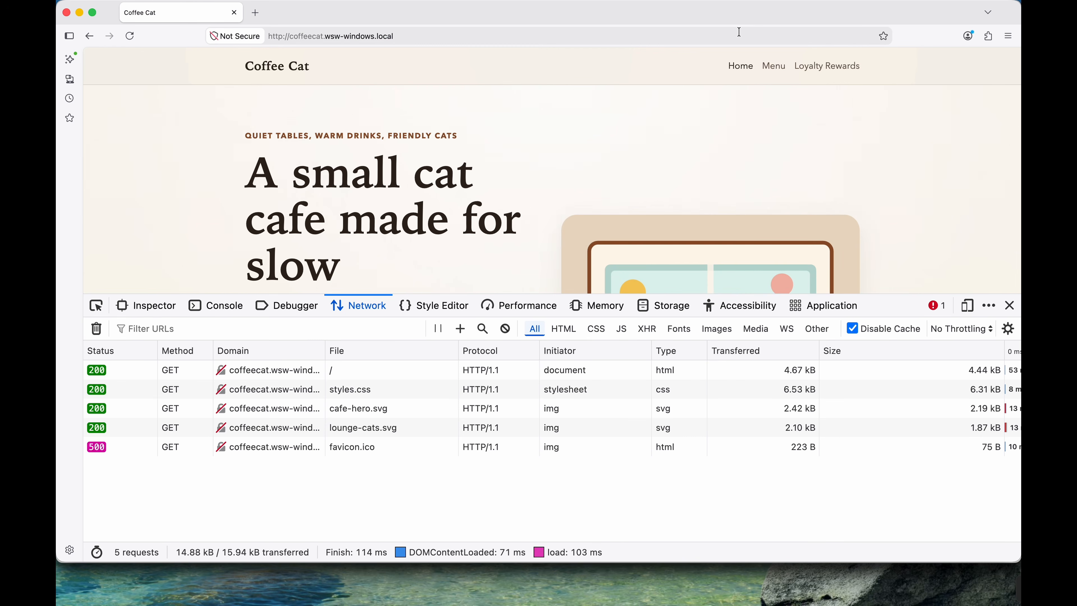
pyautogui.click(839, 66)
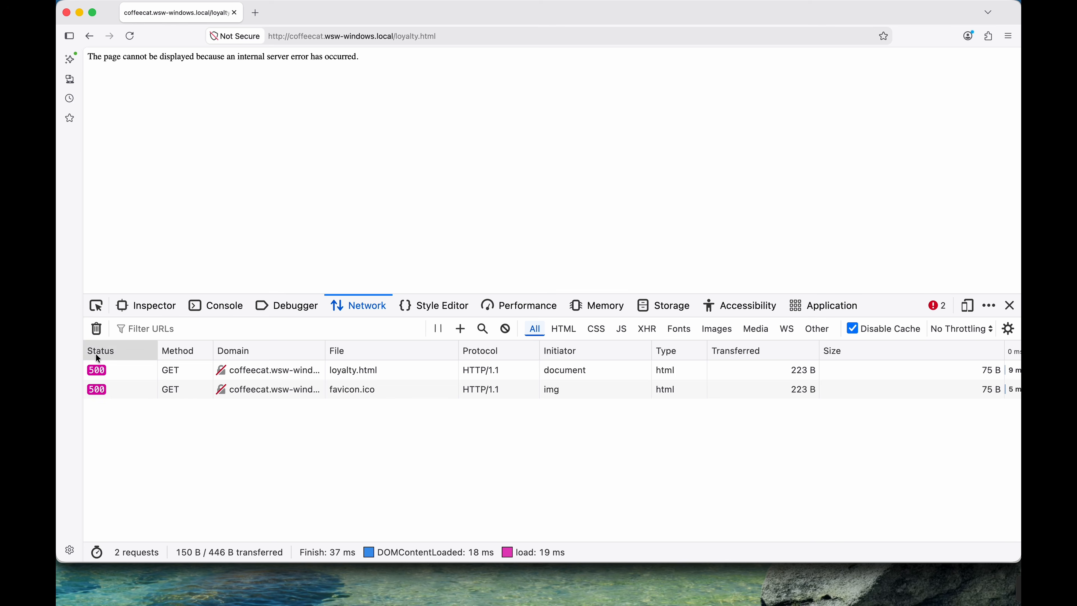
pyautogui.click(114, 370)
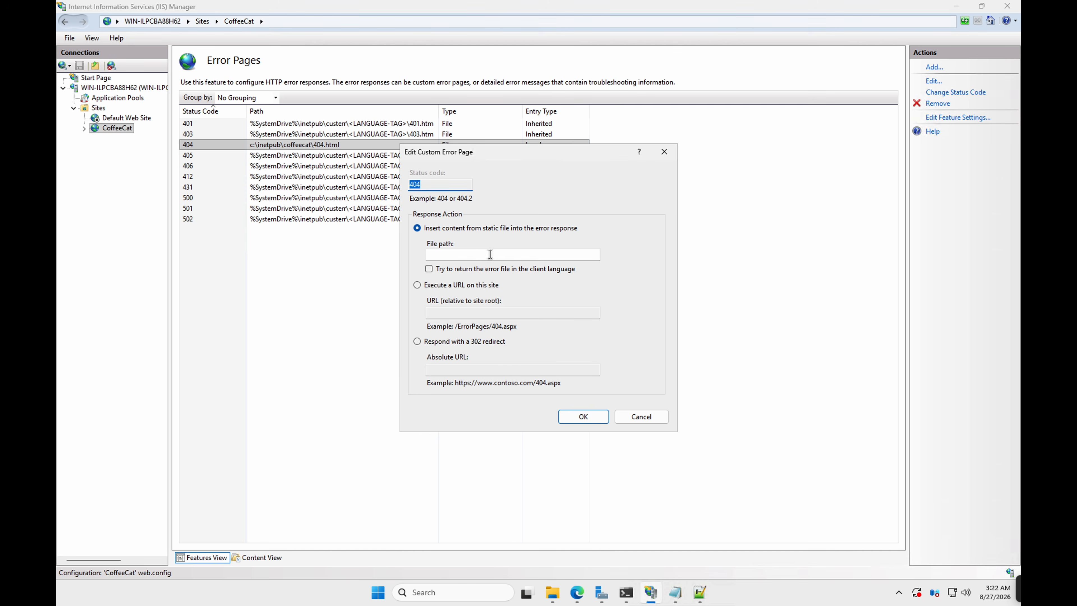
# In IIS Manager, shorten the 404 static file path to 404.html, and reload loyalty.html in the browser to verify it
pyautogui.moveTo(491, 254); pyautogui.dragTo(410, 254)
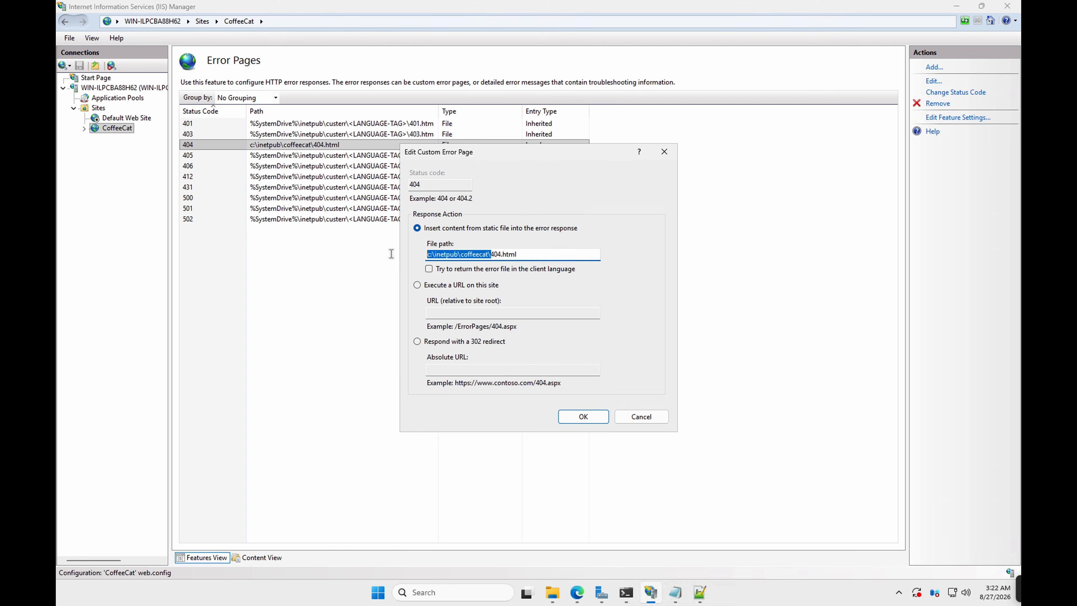
pyautogui.press('BackSpace')
pyautogui.press('Return')
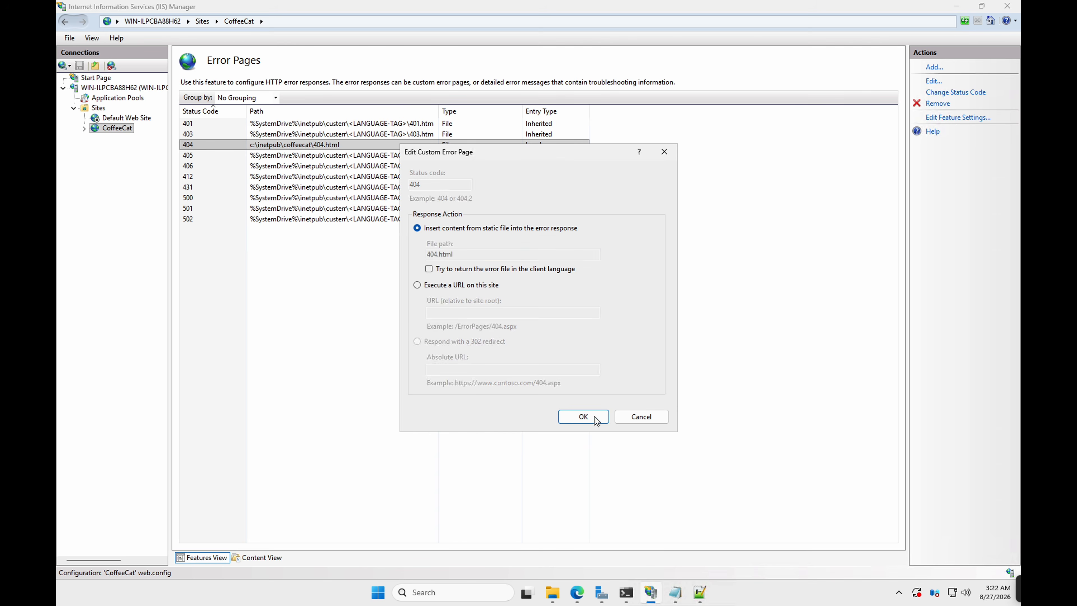
pyautogui.hotkey('ctrl', 'Left')
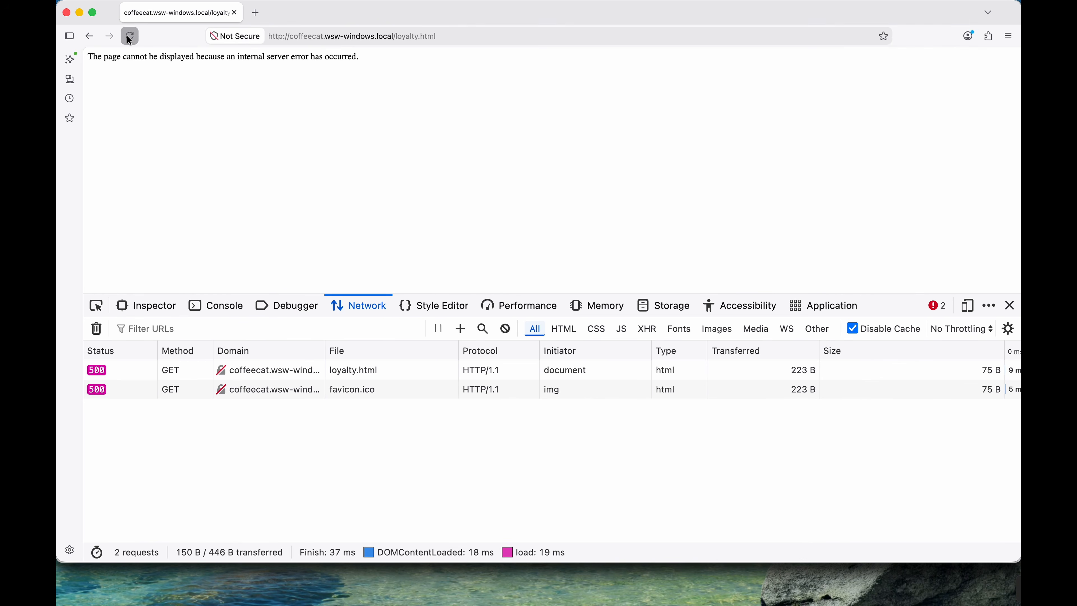
pyautogui.click(127, 35)
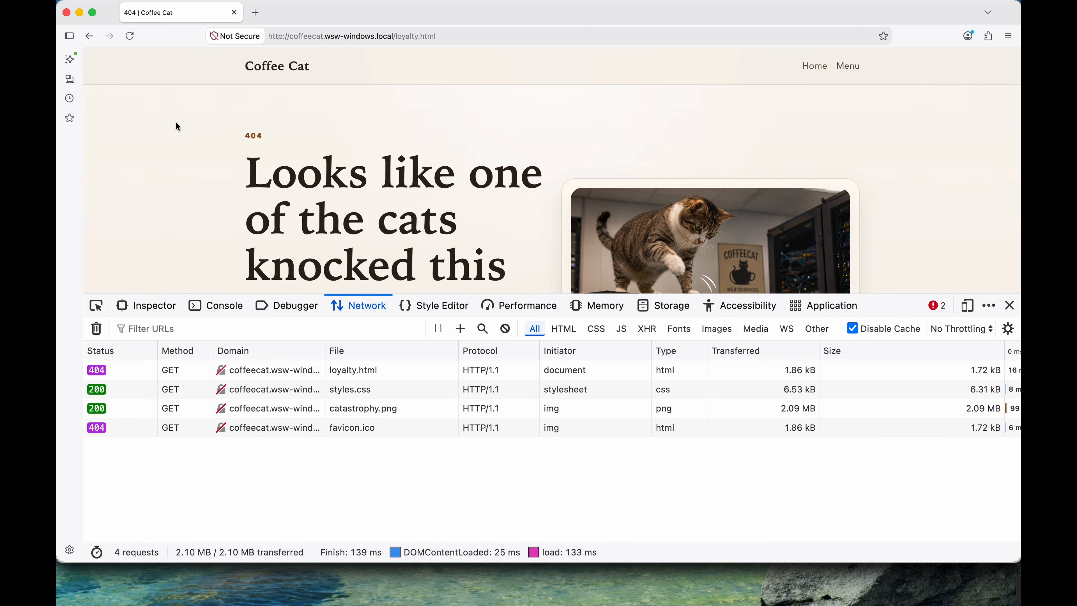